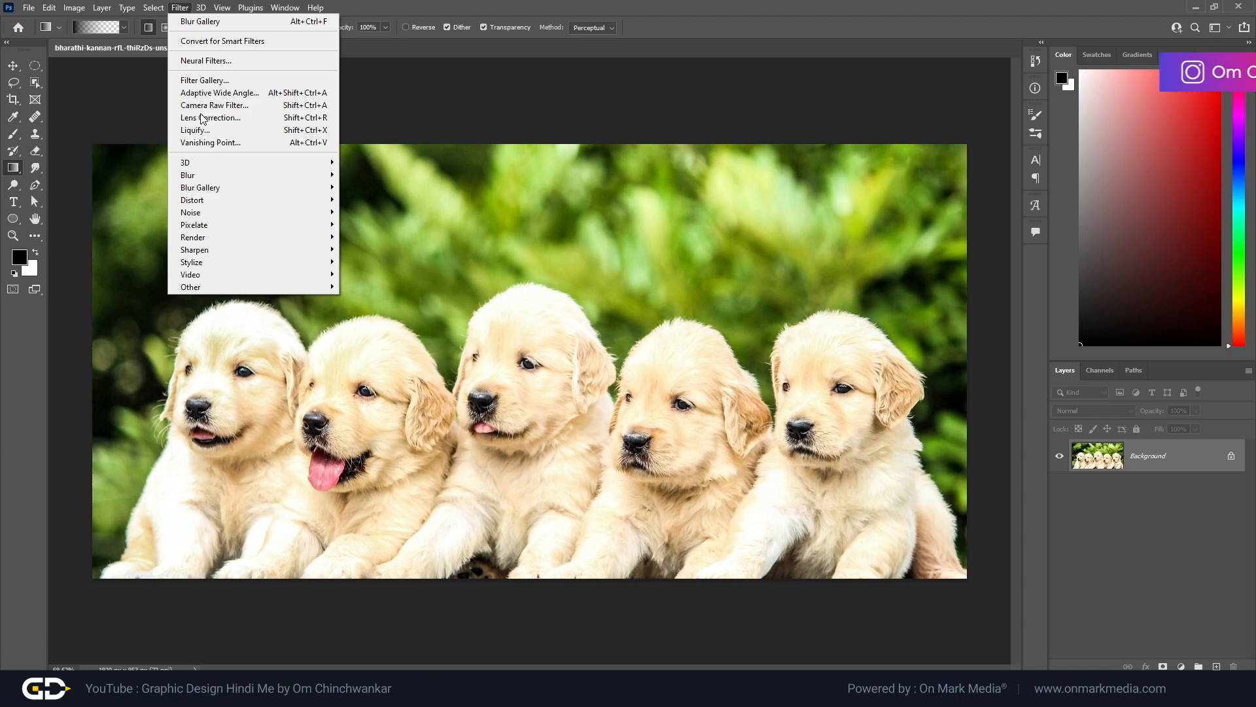
# Start a Field Blur on the puppy photo and move its blur pin onto the second puppy's face
pyautogui.moveTo(224, 190)
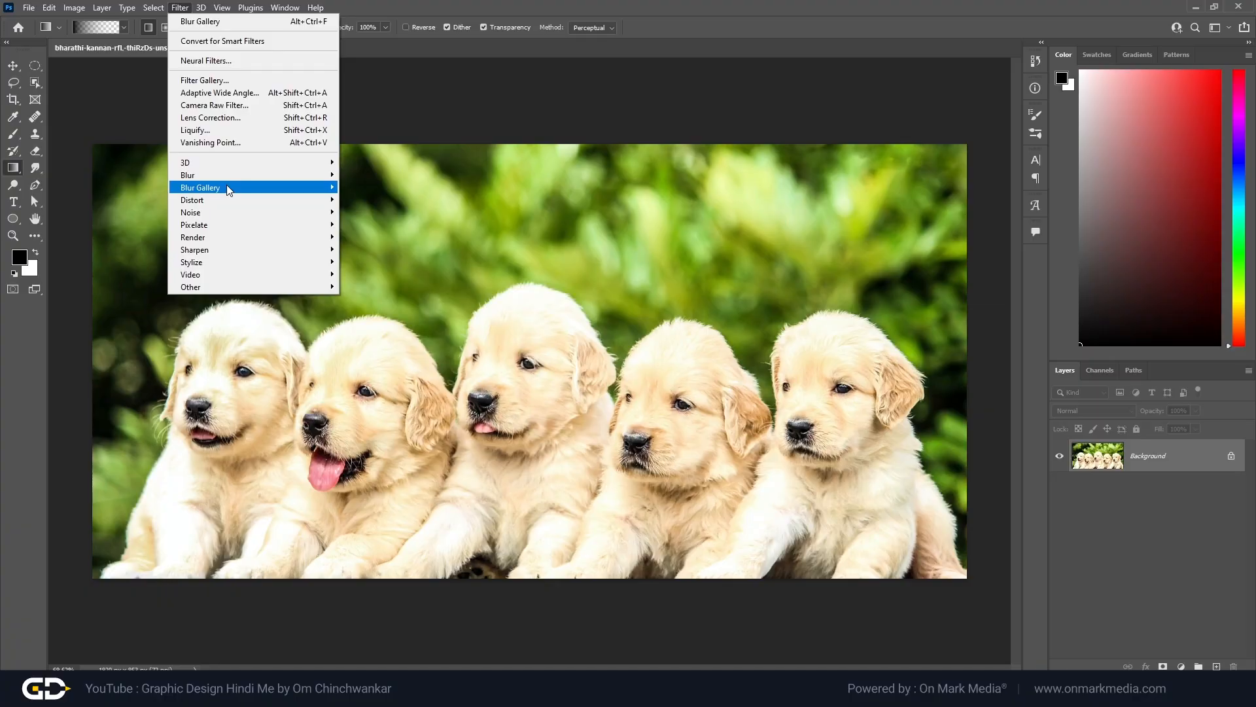
pyautogui.moveTo(230, 190)
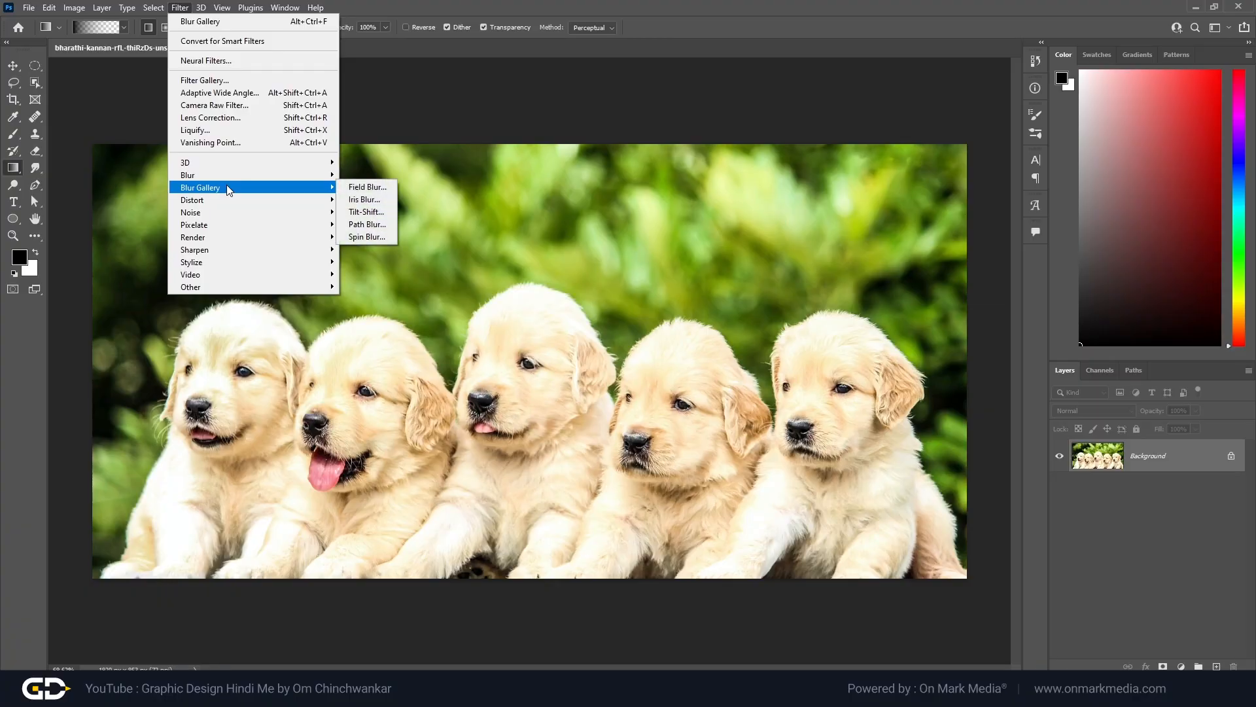
pyautogui.click(376, 188)
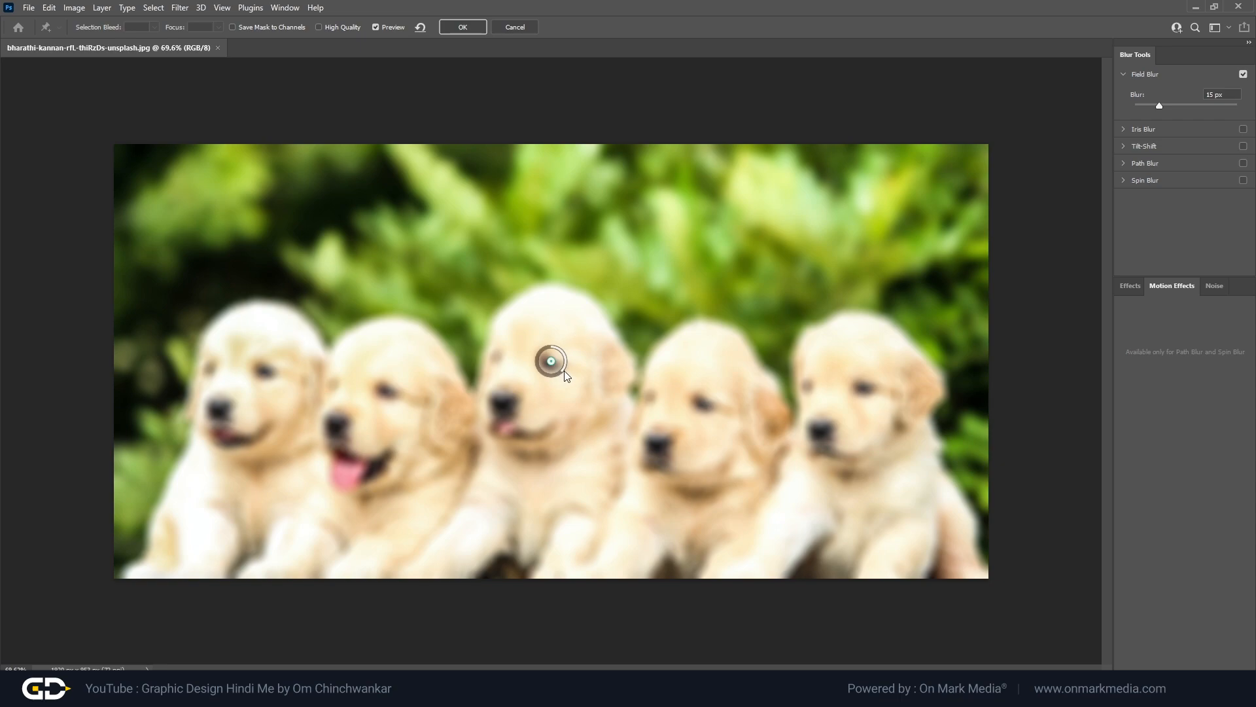
pyautogui.moveTo(562, 377); pyautogui.dragTo(388, 384)
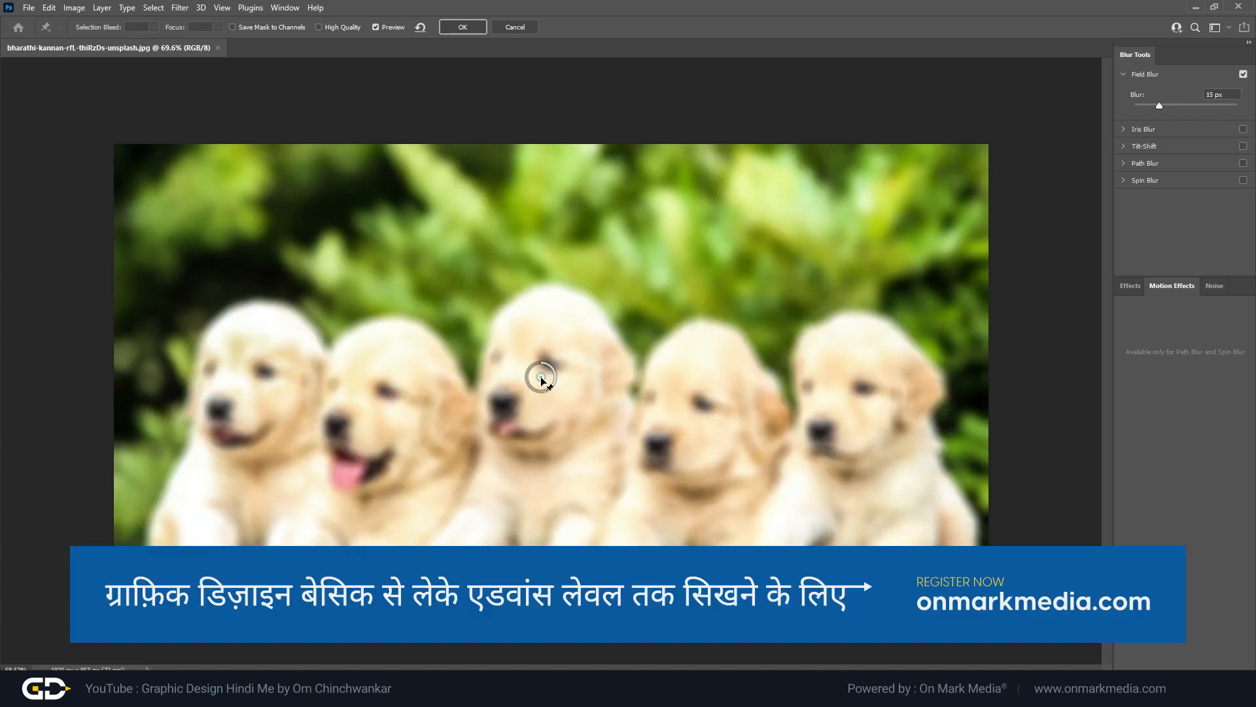
pyautogui.moveTo(540, 378); pyautogui.dragTo(380, 393)
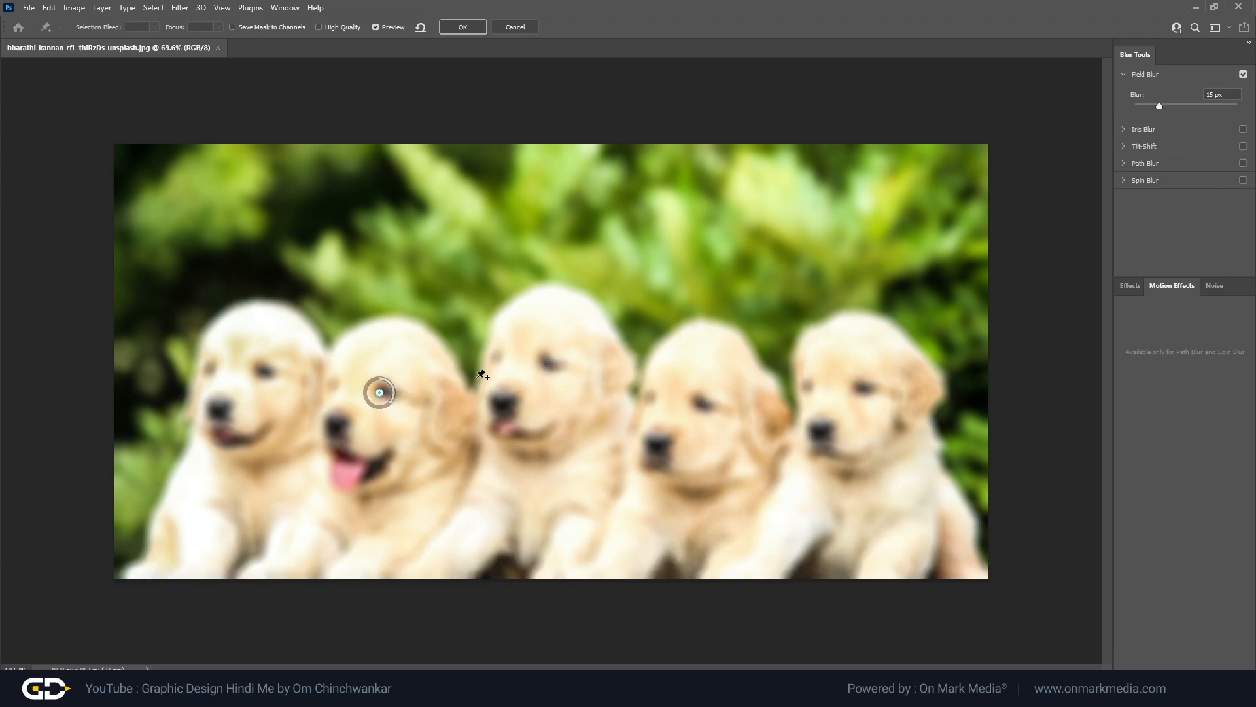
# Add a Field Blur pin with 1 px blur on the middle puppy and readjust the second puppy's pin at 15 px
pyautogui.click(538, 358)
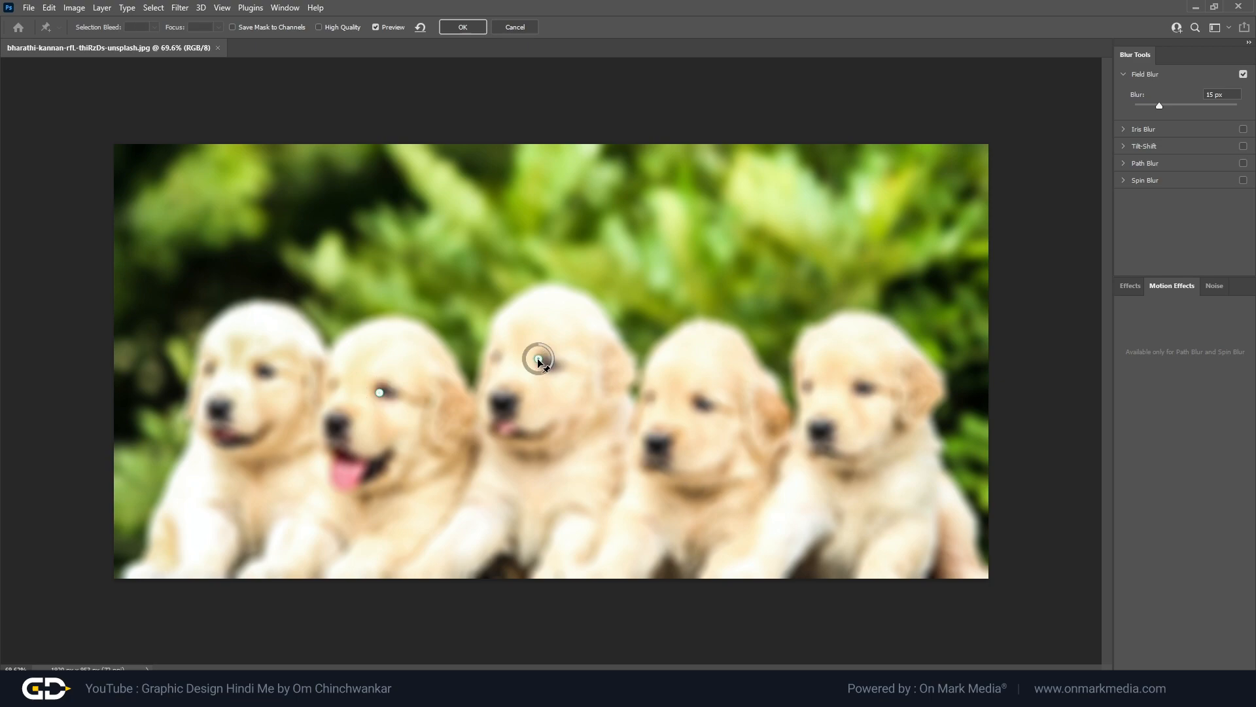
pyautogui.moveTo(540, 361)
pyautogui.mouseDown()
pyautogui.moveTo(552, 366)
pyautogui.moveTo(552, 354)
pyautogui.moveTo(555, 367)
pyautogui.mouseUp()
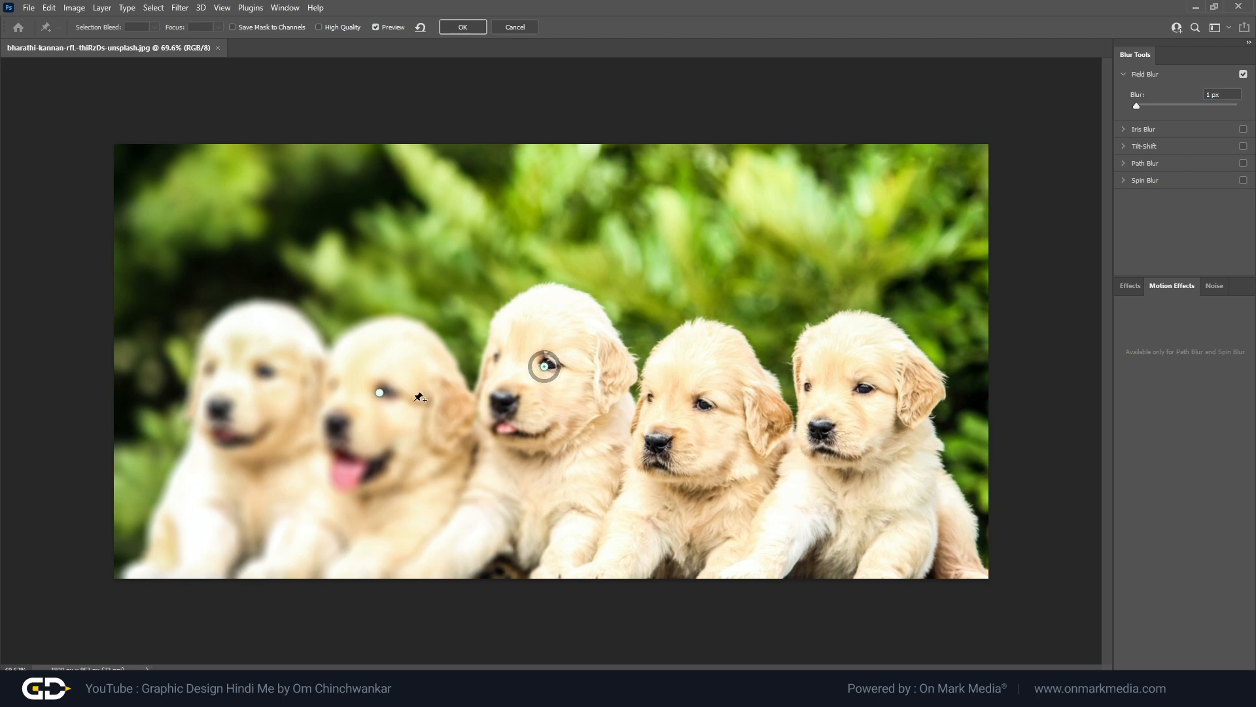
pyautogui.click(368, 403)
pyautogui.moveTo(367, 403); pyautogui.dragTo(365, 401)
pyautogui.moveTo(367, 404); pyautogui.dragTo(379, 404)
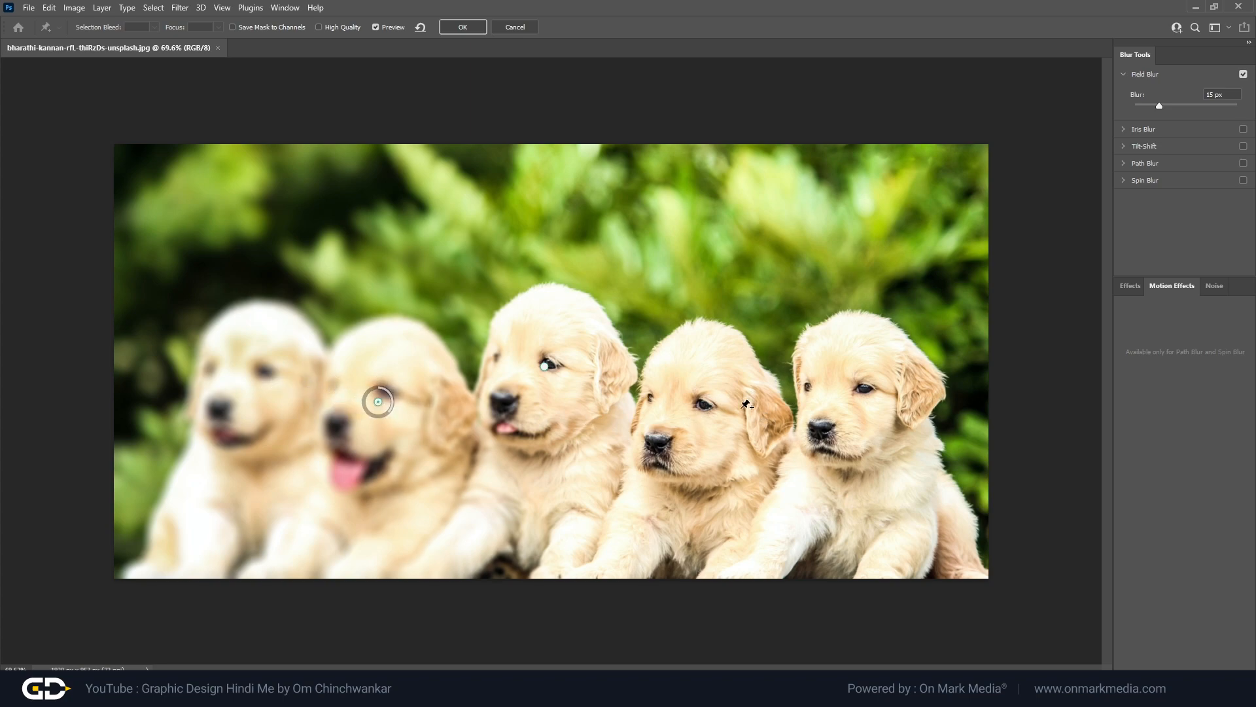
# Add a 12 px blur pin on the fourth puppy's face and compare the photo with and without the preview
pyautogui.click(712, 400)
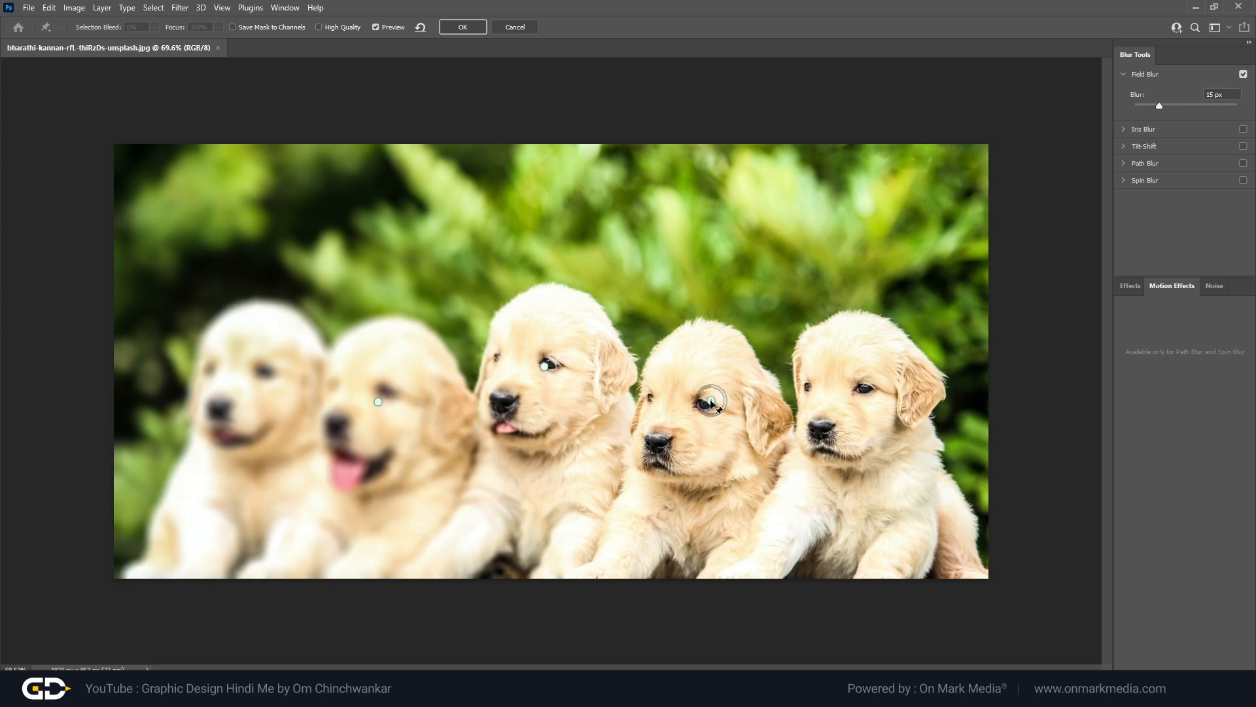
pyautogui.moveTo(722, 412); pyautogui.dragTo(726, 410)
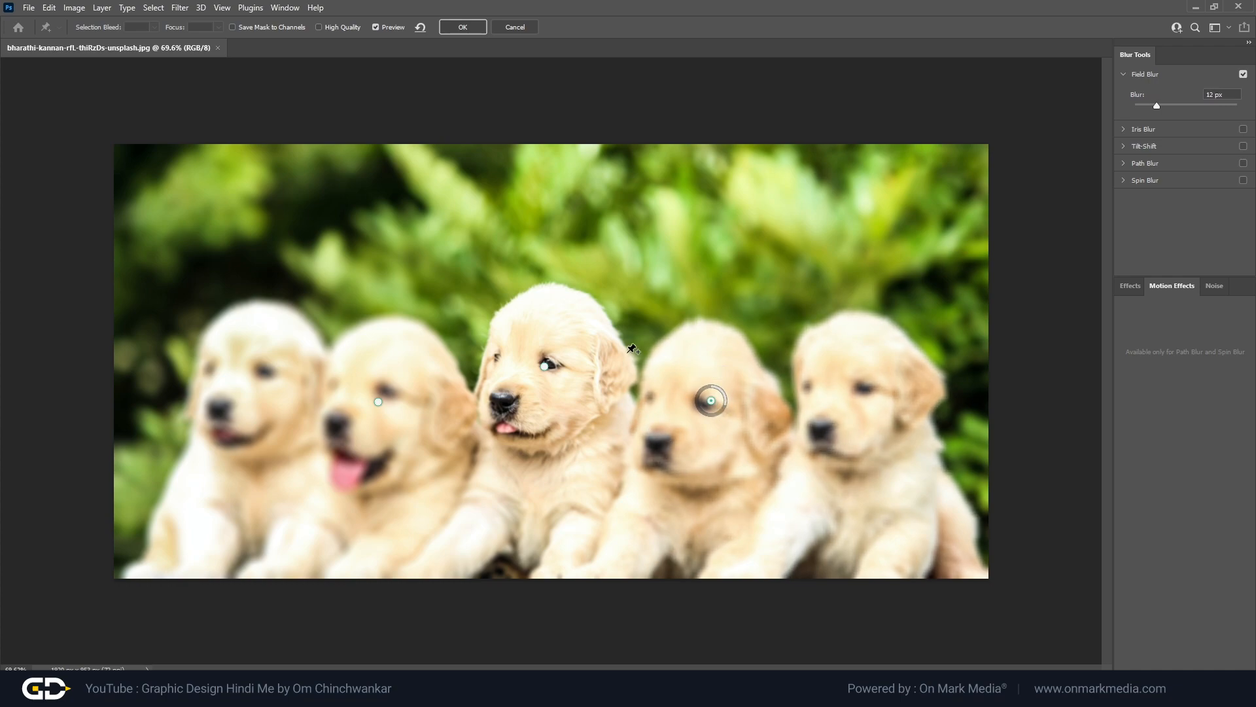
pyautogui.press('p')
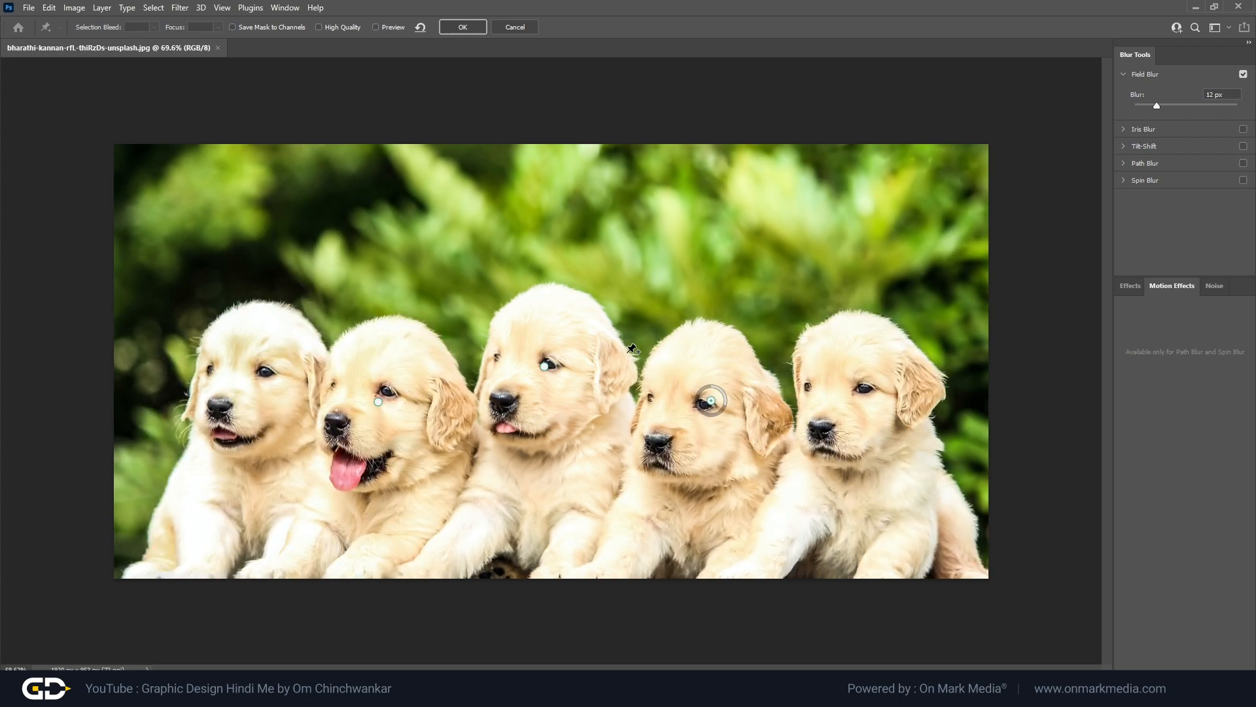
pyautogui.press('p')
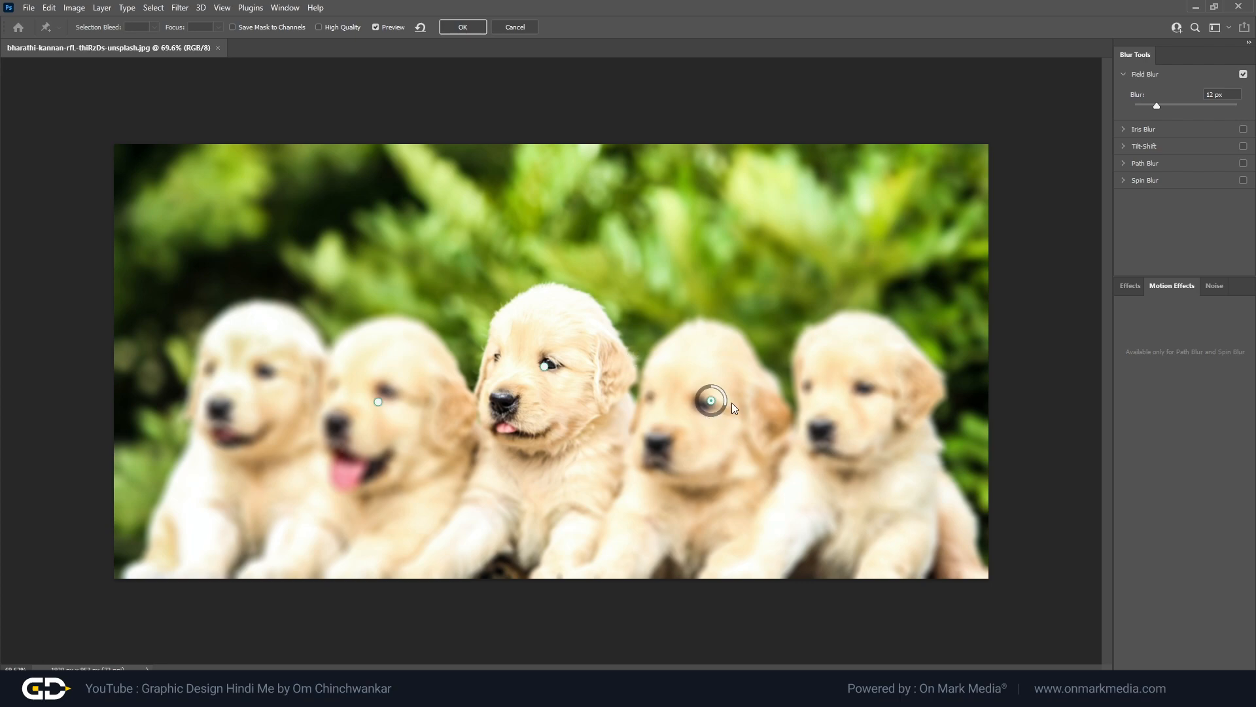
# Lower the fourth puppy's blur to 7 px, then replace its pin with a copy of the second puppy's 15 px pin
pyautogui.moveTo(725, 402); pyautogui.dragTo(726, 401)
pyautogui.click(378, 401)
pyautogui.click(711, 400)
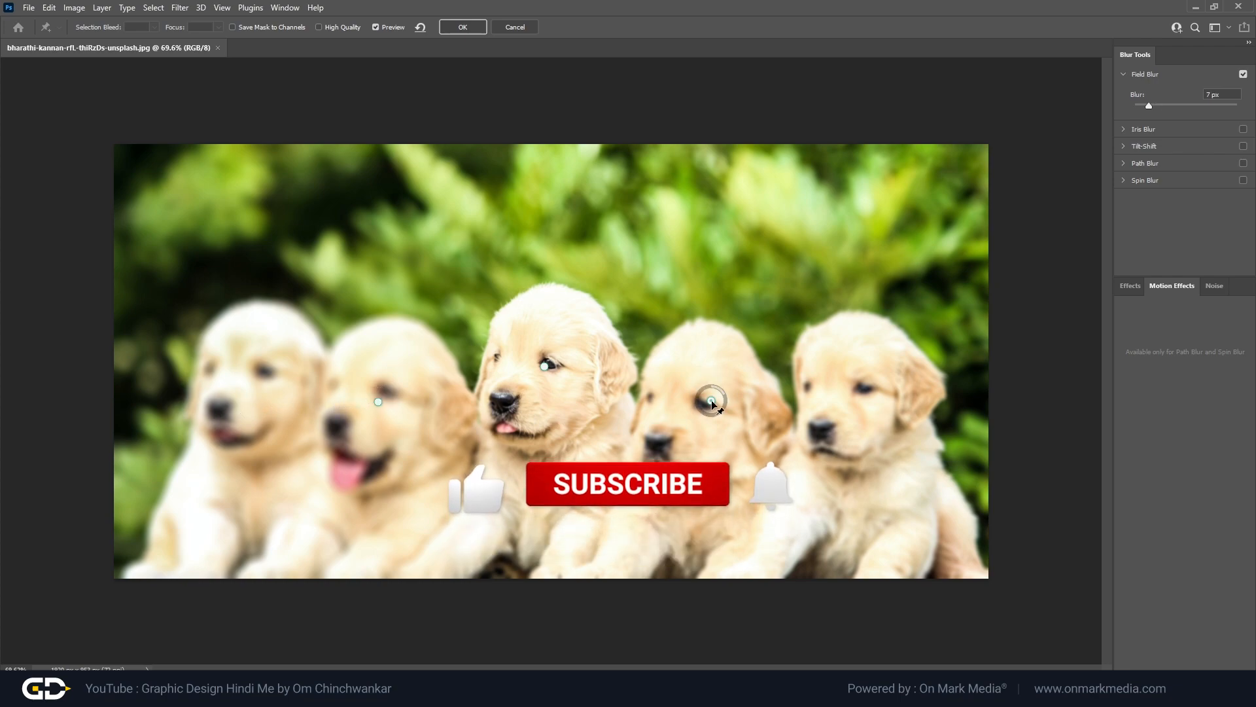
pyautogui.press('Delete')
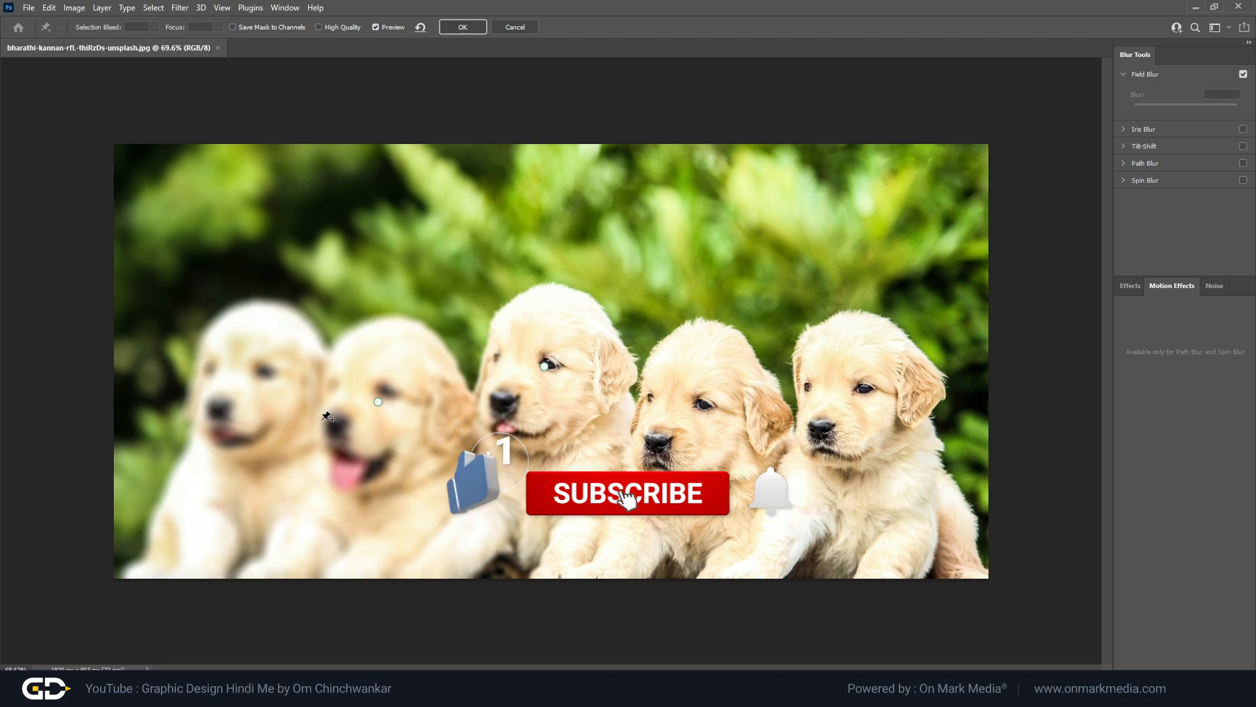
pyautogui.click(379, 403)
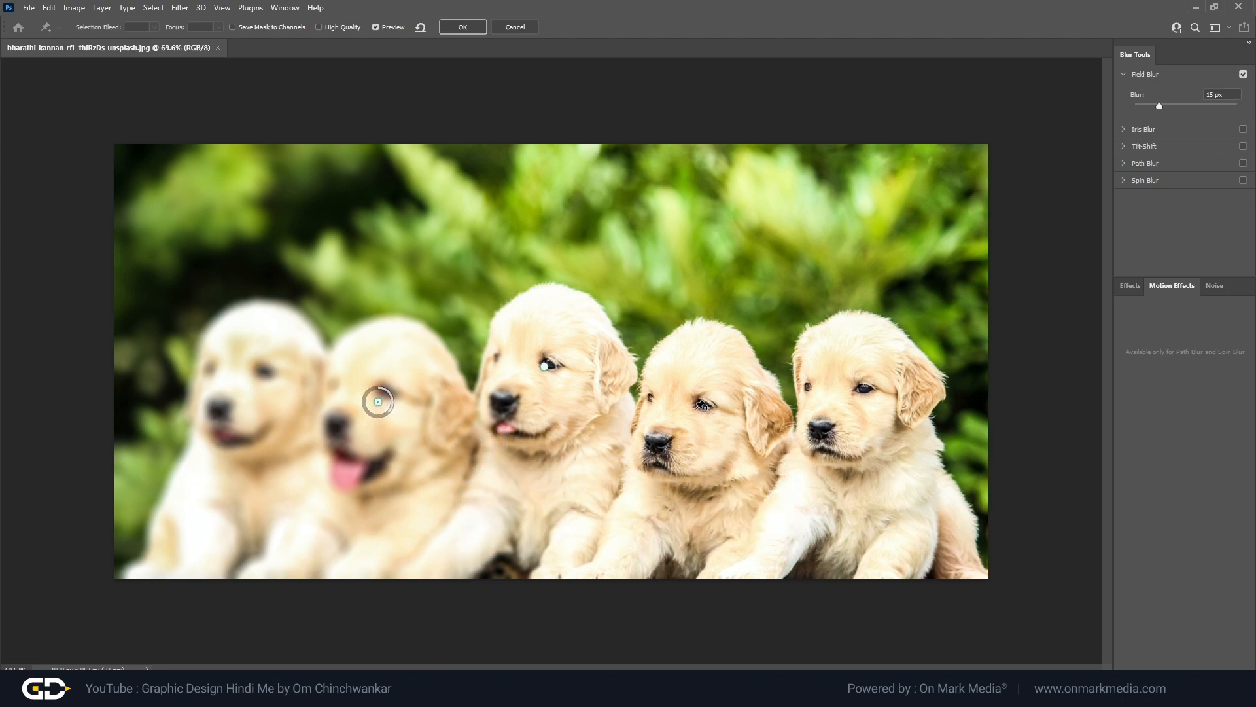
pyautogui.moveTo(378, 402); pyautogui.dragTo(706, 399)
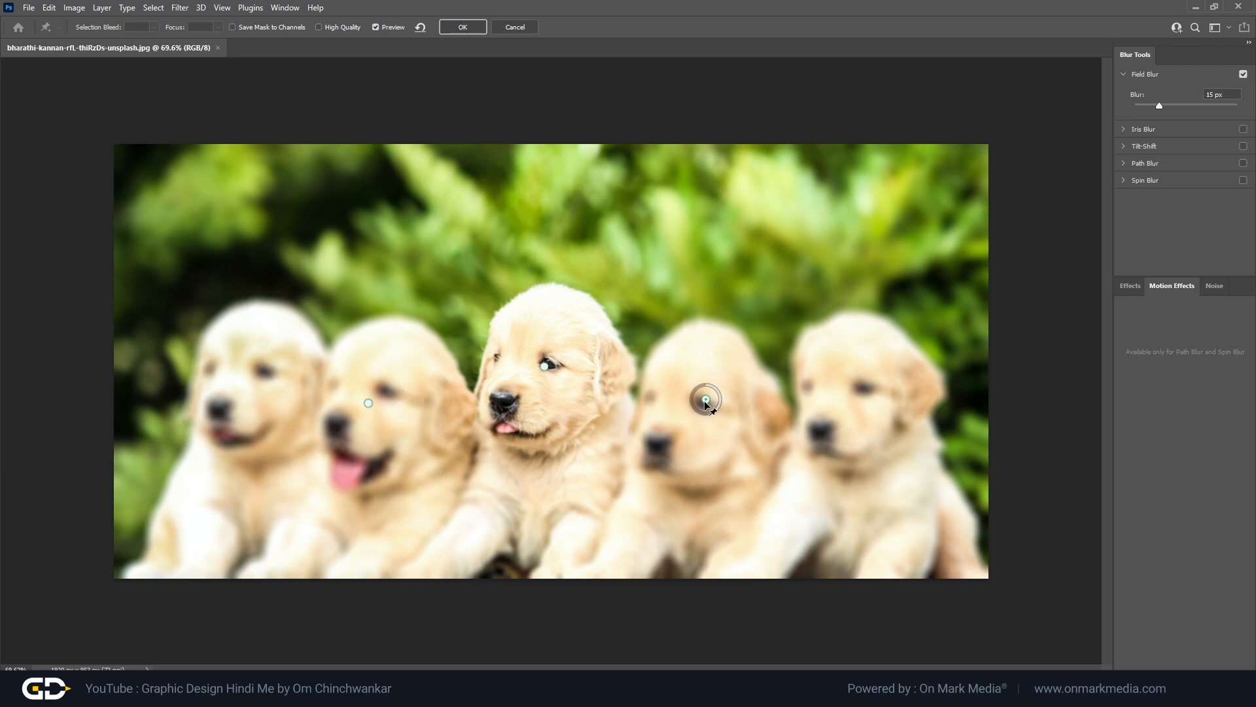
# Scatter more 15 px Field Blur pins over the first puppy and the green background, and cancel the filter
pyautogui.click(249, 352)
pyautogui.click(767, 240)
pyautogui.click(533, 217)
pyautogui.click(300, 219)
pyautogui.click(219, 212)
pyautogui.click(175, 240)
pyautogui.click(460, 261)
pyautogui.click(535, 265)
pyautogui.click(709, 261)
pyautogui.click(796, 295)
pyautogui.click(868, 229)
pyautogui.click(945, 300)
pyautogui.click(931, 418)
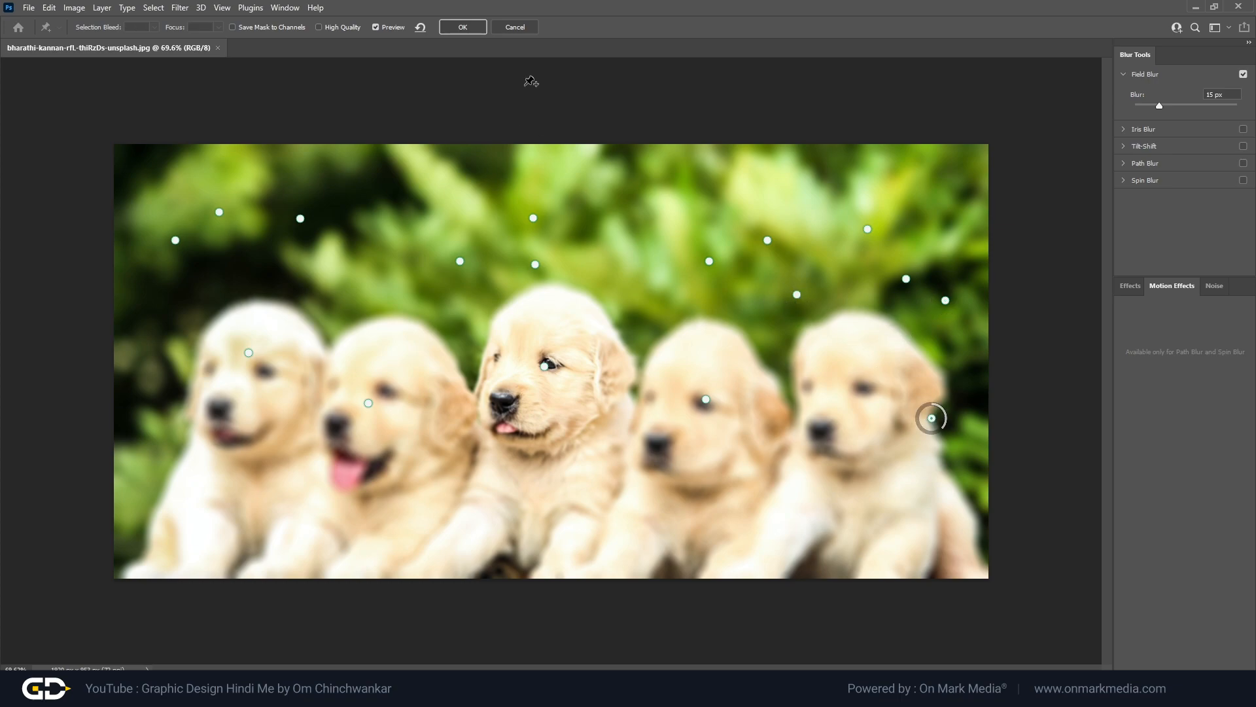
pyautogui.click(515, 27)
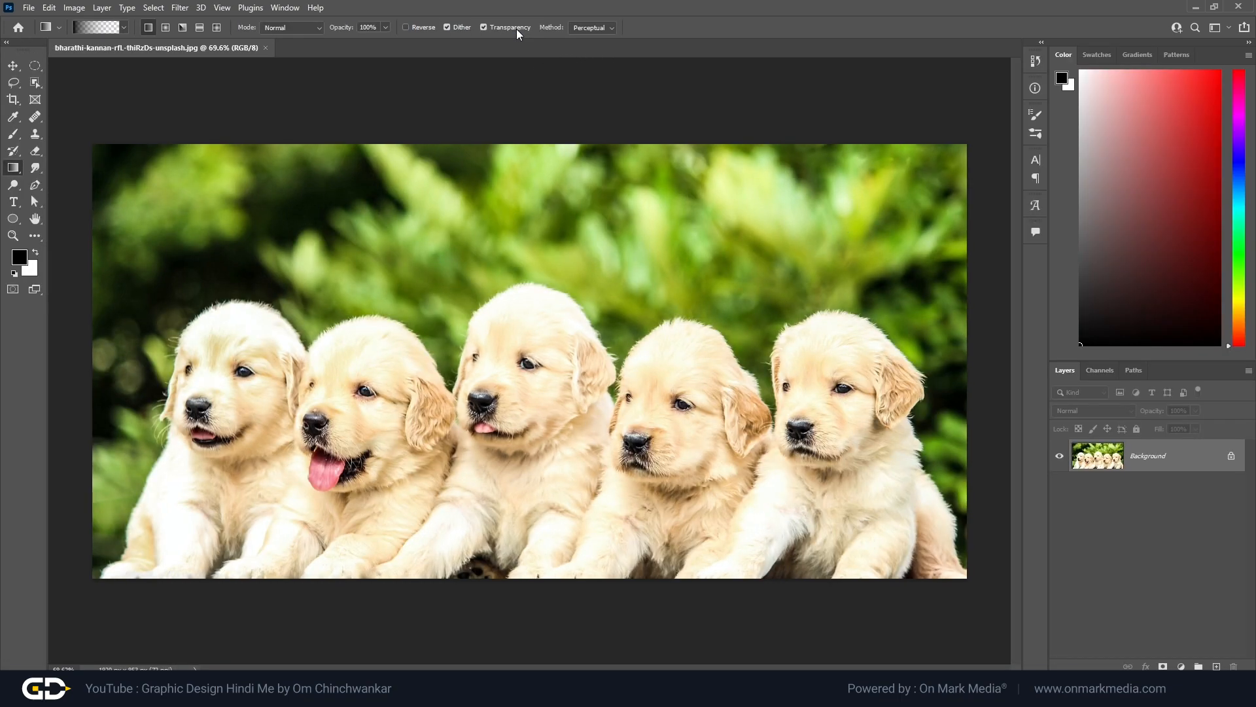
# Start an Iris Blur with 11 px blur and fit its ellipse over the three middle puppies
pyautogui.click(180, 8)
pyautogui.moveTo(248, 192)
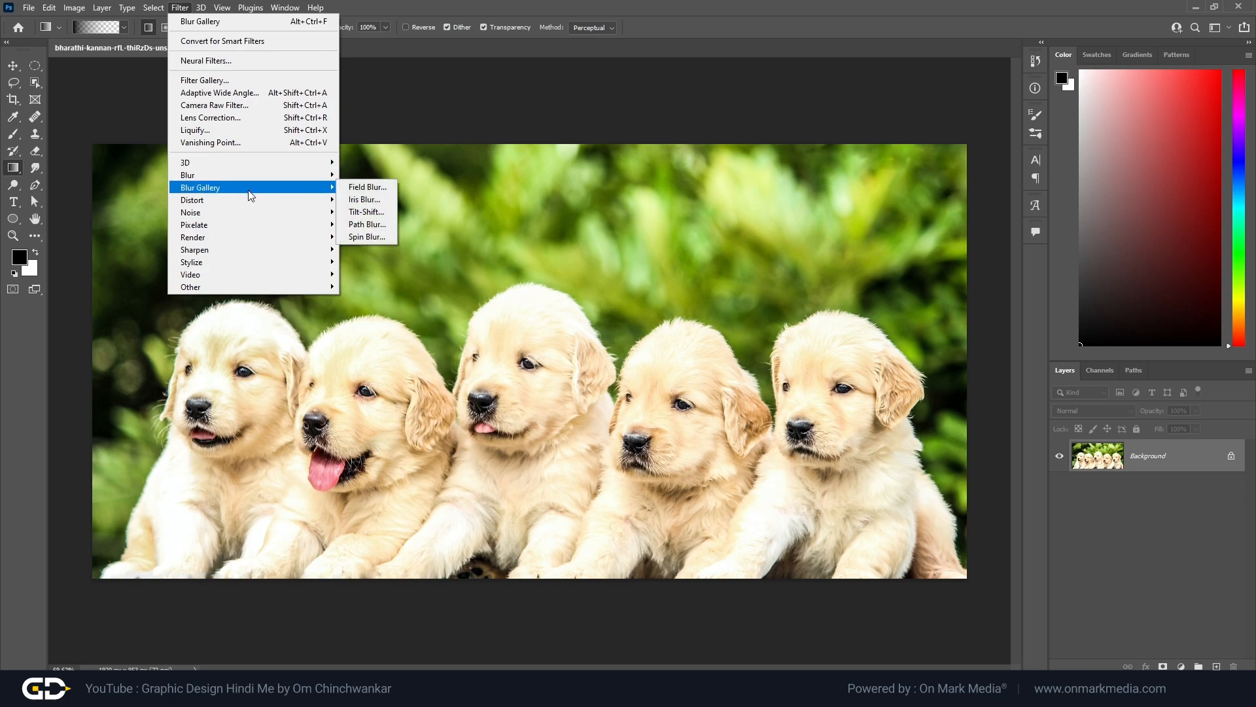
pyautogui.click(366, 200)
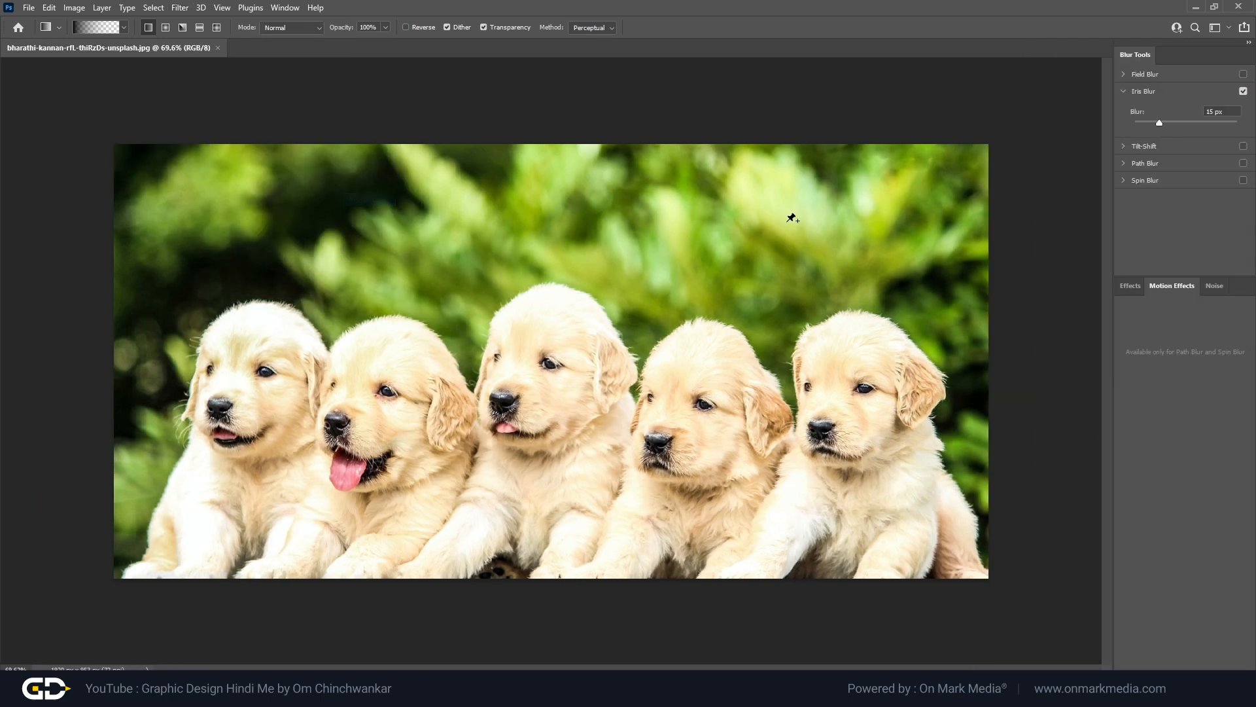
pyautogui.moveTo(855, 379); pyautogui.dragTo(811, 374)
pyautogui.moveTo(746, 264); pyautogui.dragTo(723, 275)
pyautogui.moveTo(551, 360); pyautogui.dragTo(560, 396)
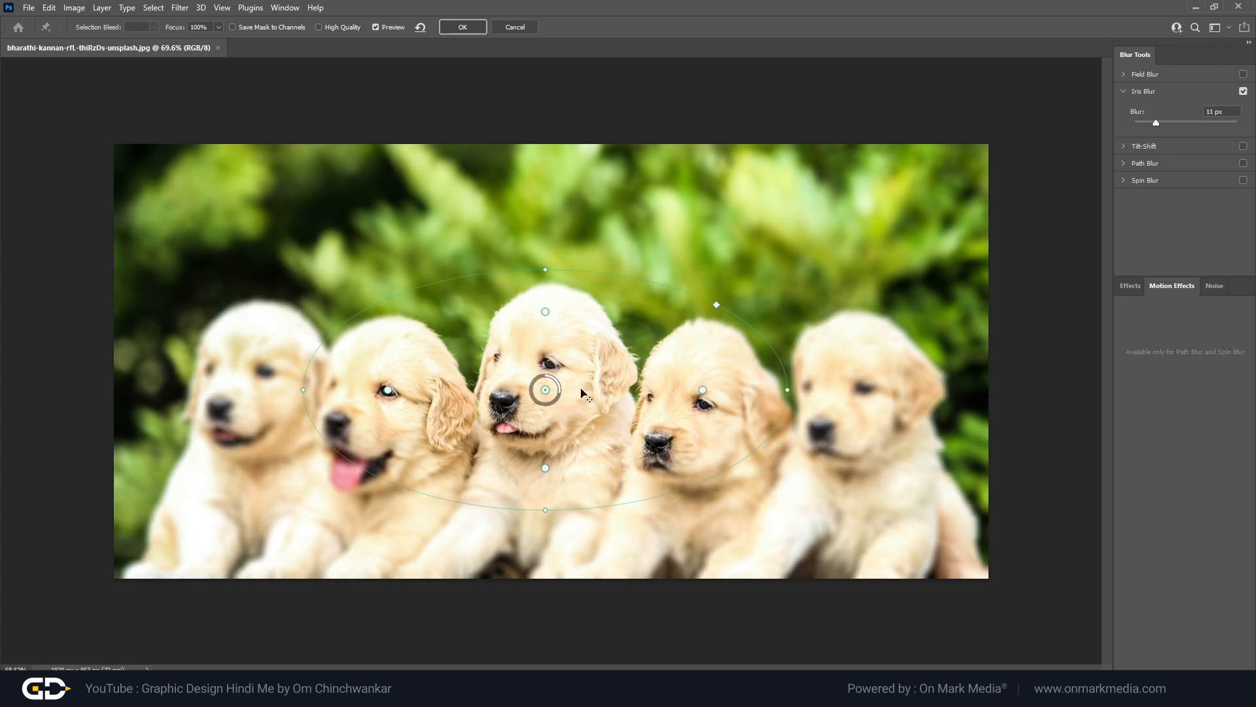
pyautogui.moveTo(704, 392)
pyautogui.mouseDown()
pyautogui.moveTo(609, 393)
pyautogui.moveTo(687, 388)
pyautogui.mouseUp()
# Add Iris Blur focus areas over the fifth and first puppies' faces, and cancel the filter
pyautogui.click(829, 467)
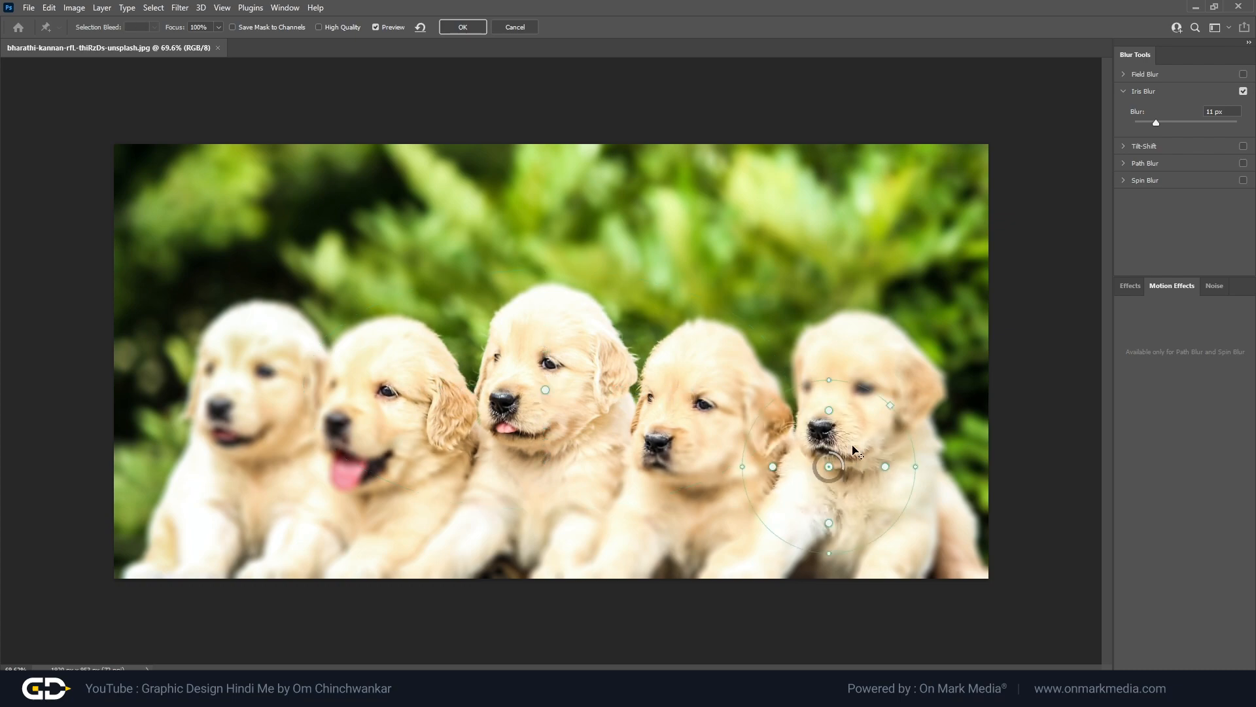
pyautogui.moveTo(829, 466); pyautogui.dragTo(824, 399)
pyautogui.click(306, 403)
pyautogui.moveTo(309, 405); pyautogui.dragTo(269, 373)
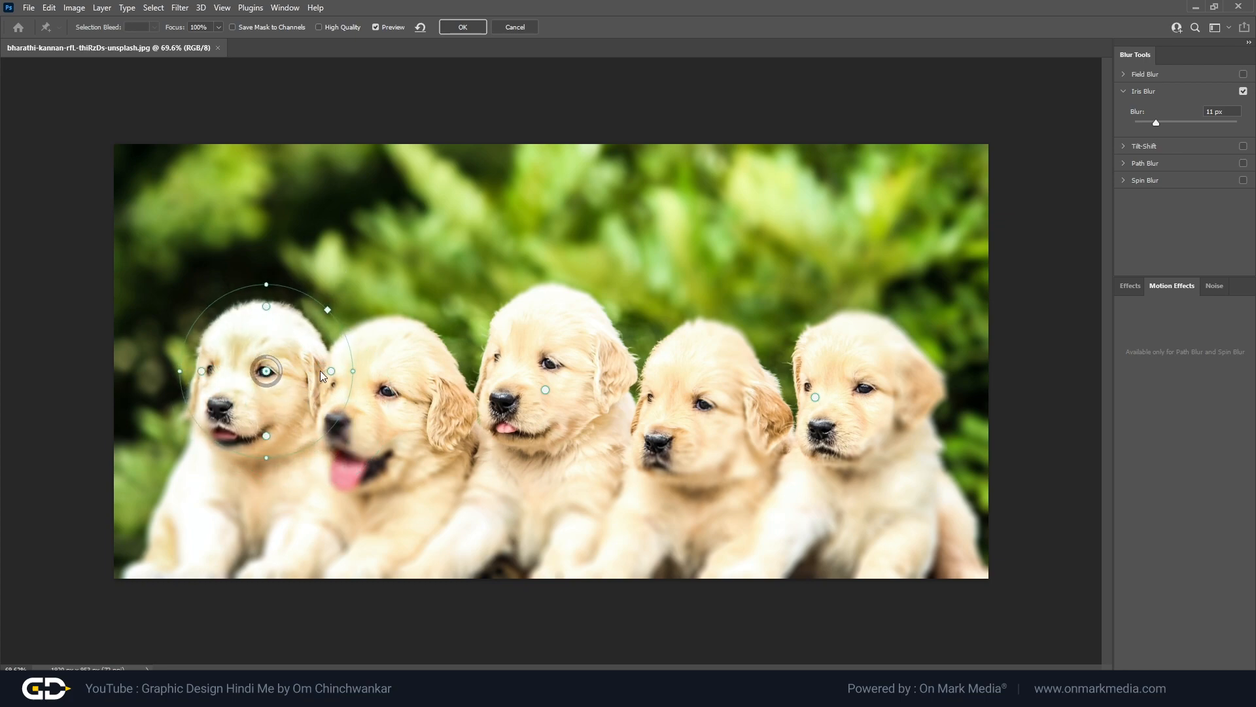
pyautogui.moveTo(345, 412); pyautogui.dragTo(357, 462)
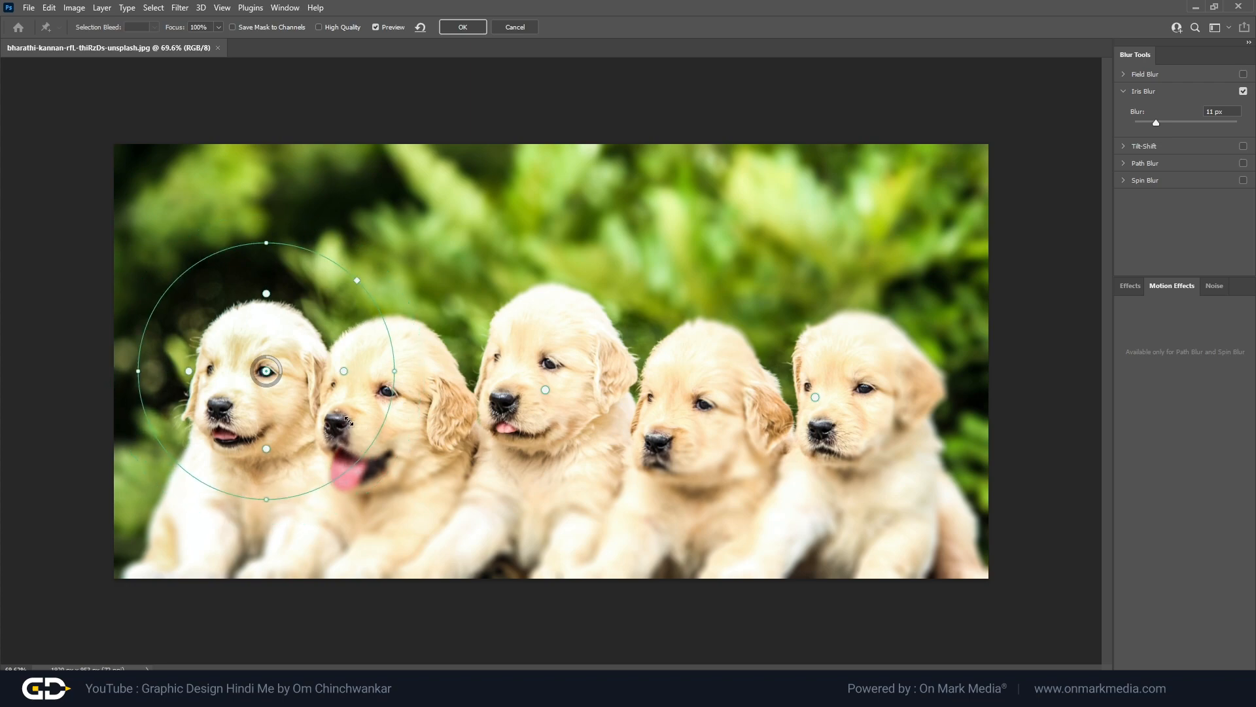
pyautogui.moveTo(351, 372); pyautogui.dragTo(329, 375)
pyautogui.click(513, 28)
# Start a Tilt-Shift blur and widen its focus band from just above the puppies' heads to their chests
pyautogui.click(178, 8)
pyautogui.moveTo(200, 187)
pyautogui.click(370, 212)
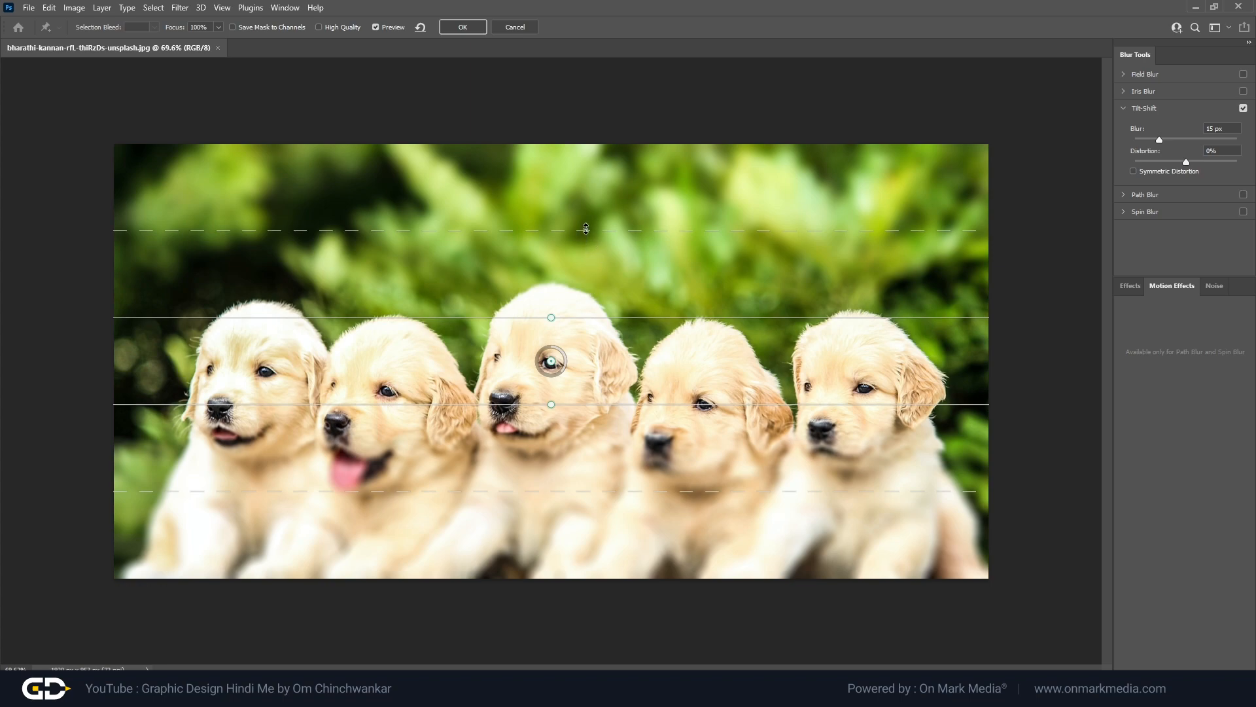
pyautogui.moveTo(586, 219); pyautogui.dragTo(579, 146)
pyautogui.moveTo(594, 316); pyautogui.dragTo(592, 235)
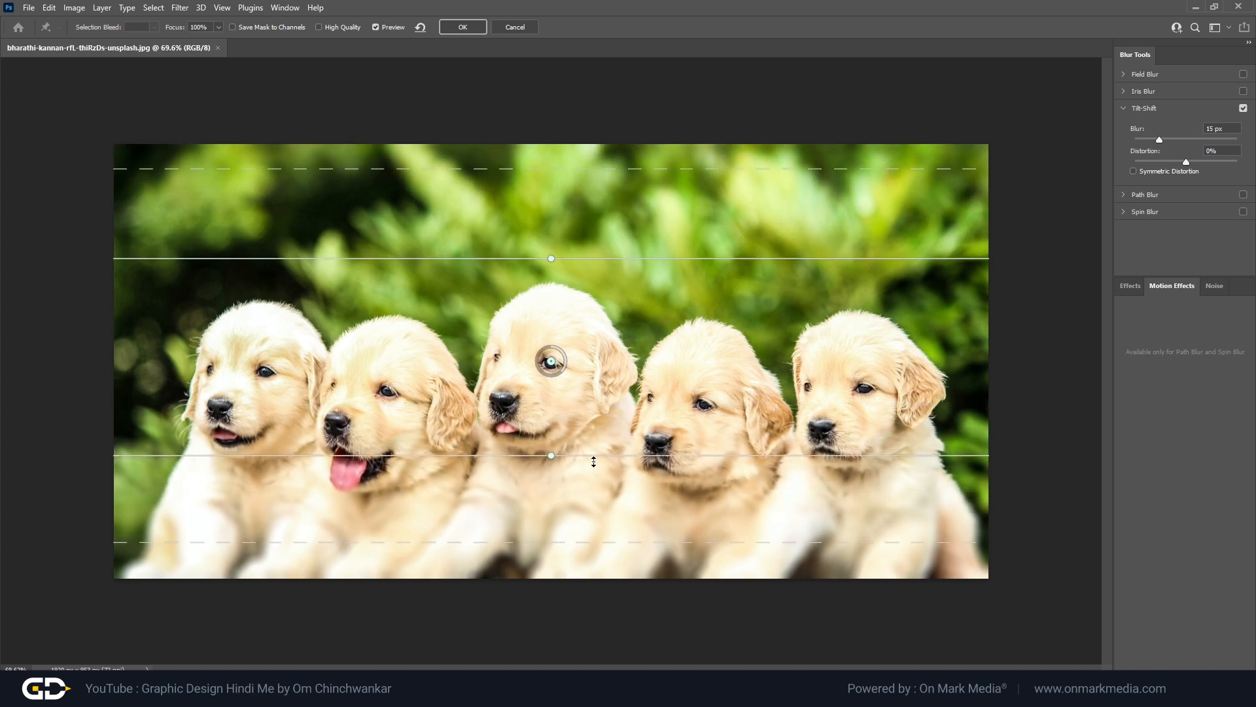
pyautogui.moveTo(593, 462); pyautogui.dragTo(590, 494)
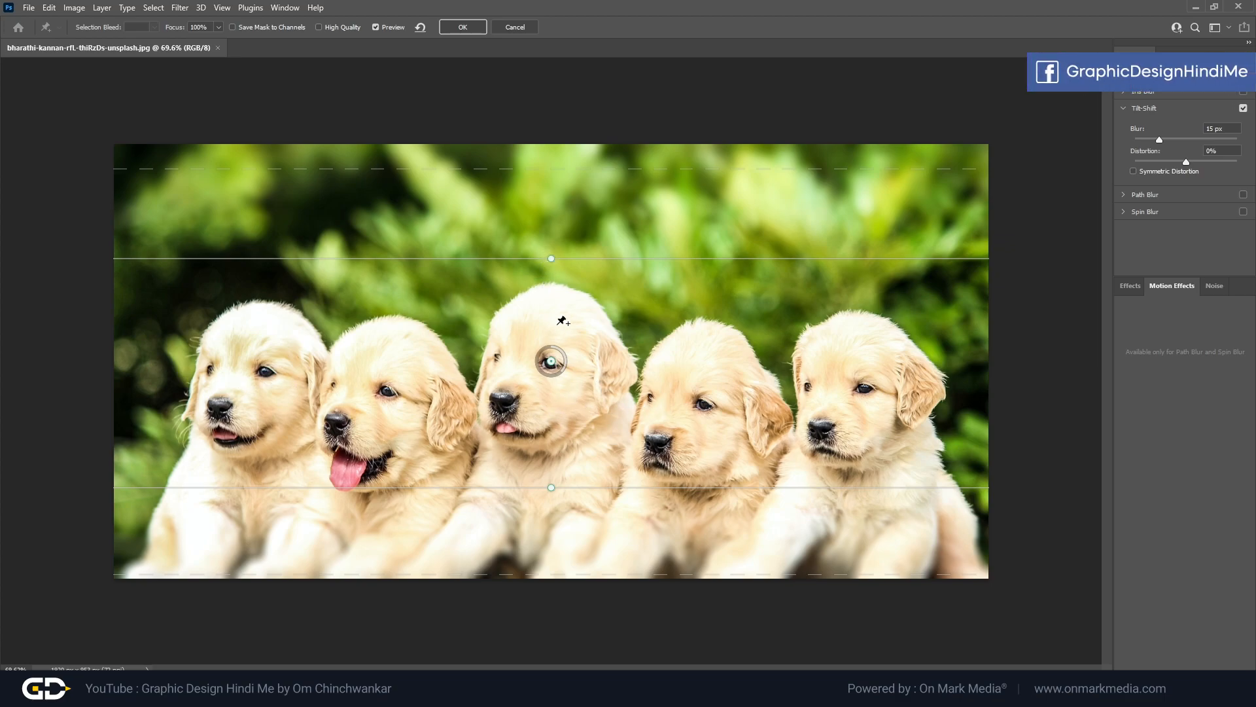
pyautogui.moveTo(574, 254); pyautogui.dragTo(575, 281)
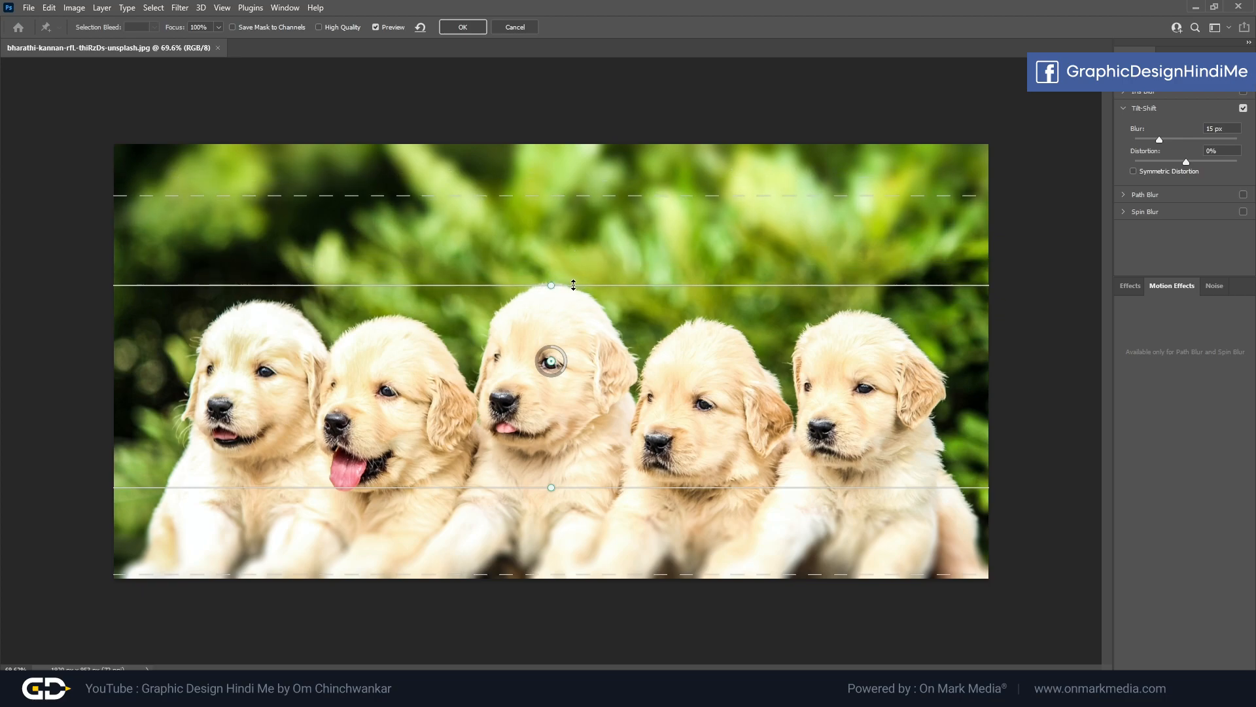
pyautogui.moveTo(575, 490); pyautogui.dragTo(551, 480)
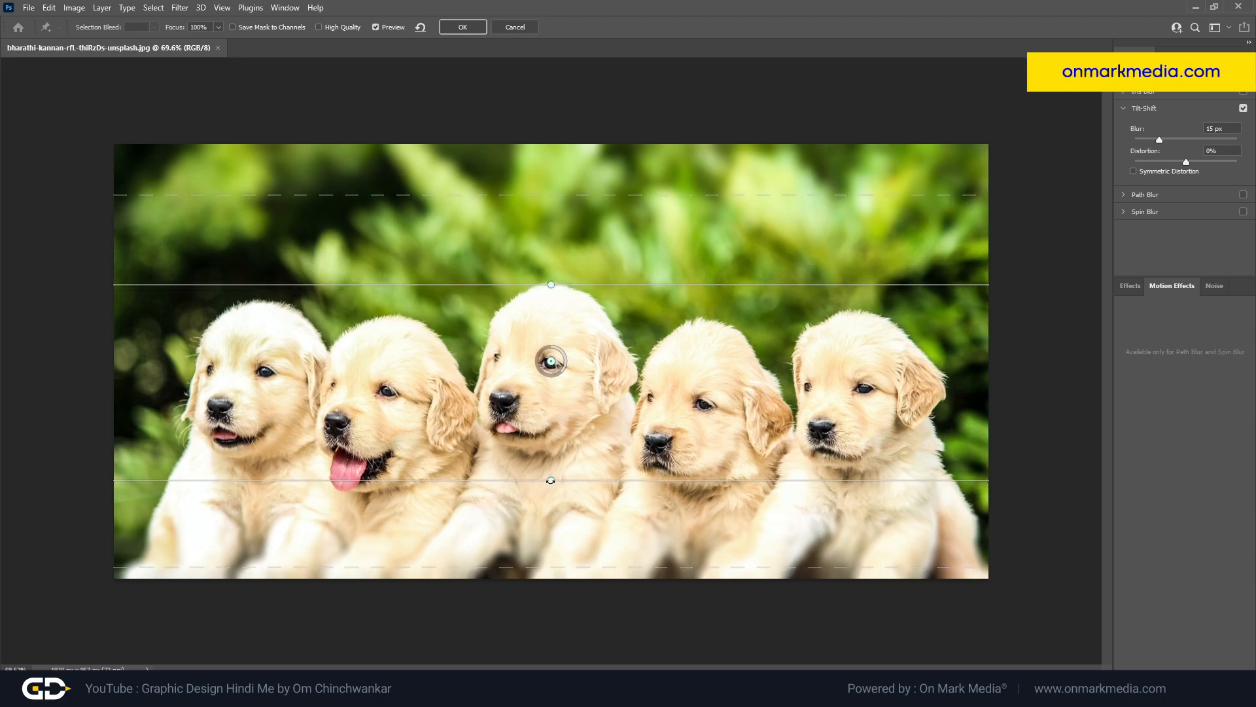
pyautogui.click(180, 8)
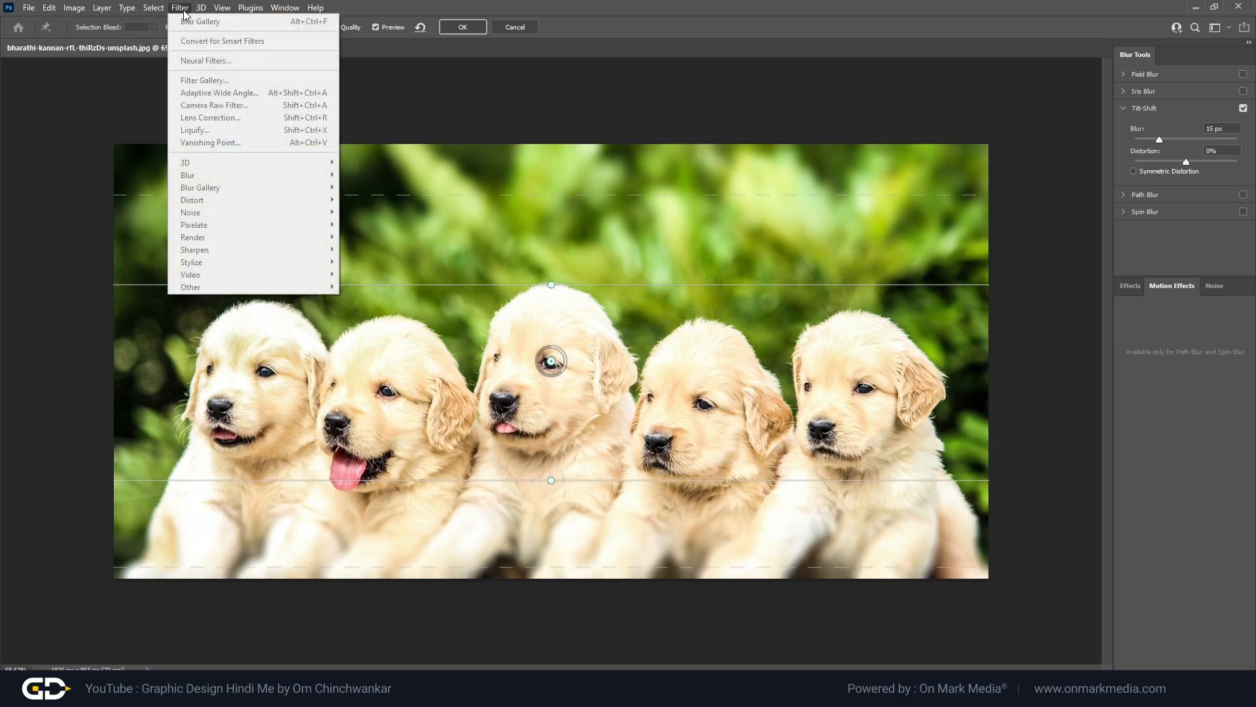
pyautogui.click(1172, 106)
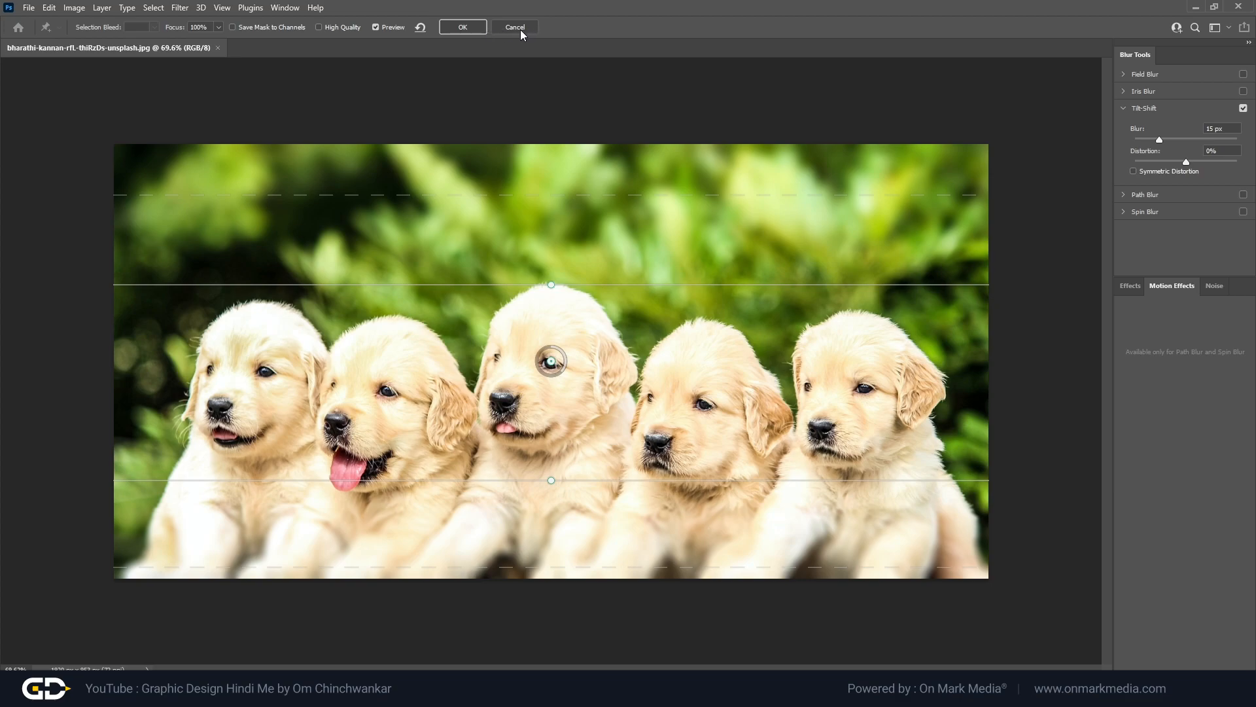
# Add ten more 15 px Tilt-Shift pins across the puppies and background, and remove all pins
pyautogui.click(399, 366)
pyautogui.click(671, 351)
pyautogui.click(653, 262)
pyautogui.click(304, 180)
pyautogui.click(407, 196)
pyautogui.click(500, 478)
pyautogui.click(721, 487)
pyautogui.click(889, 475)
pyautogui.click(853, 371)
pyautogui.click(825, 275)
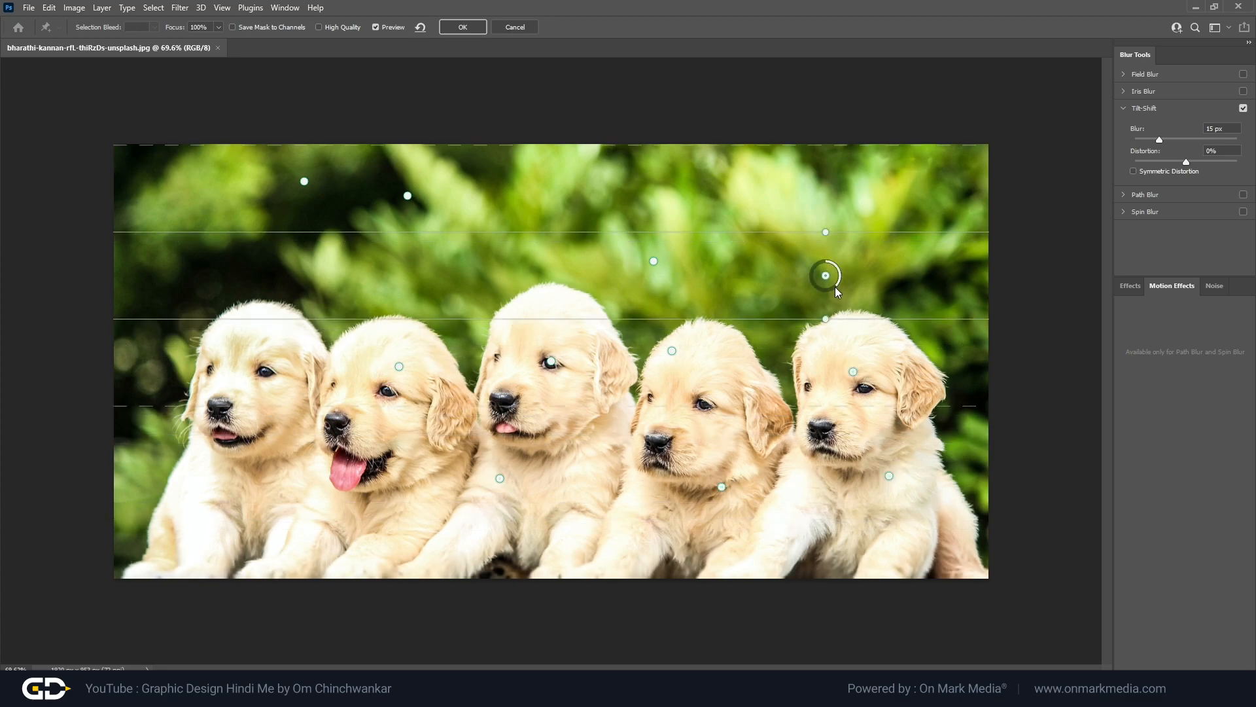
pyautogui.click(420, 28)
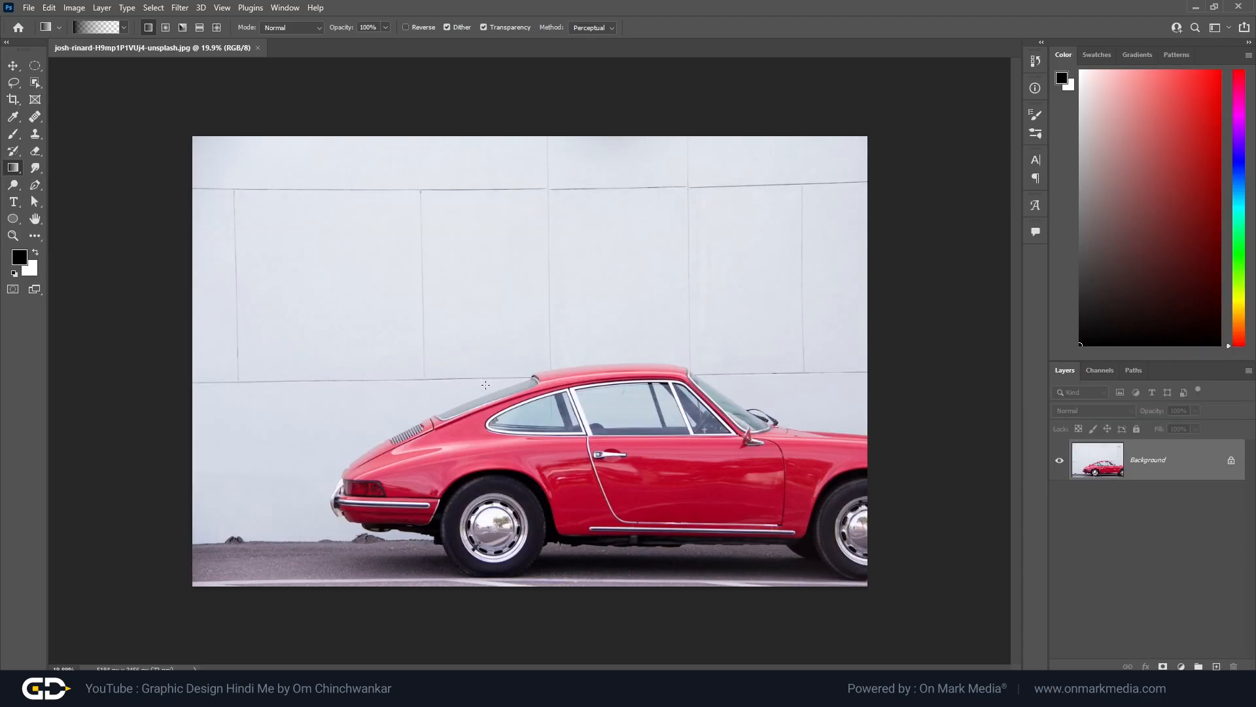
# Start a Path Blur on the red car photo
pyautogui.click(12, 66)
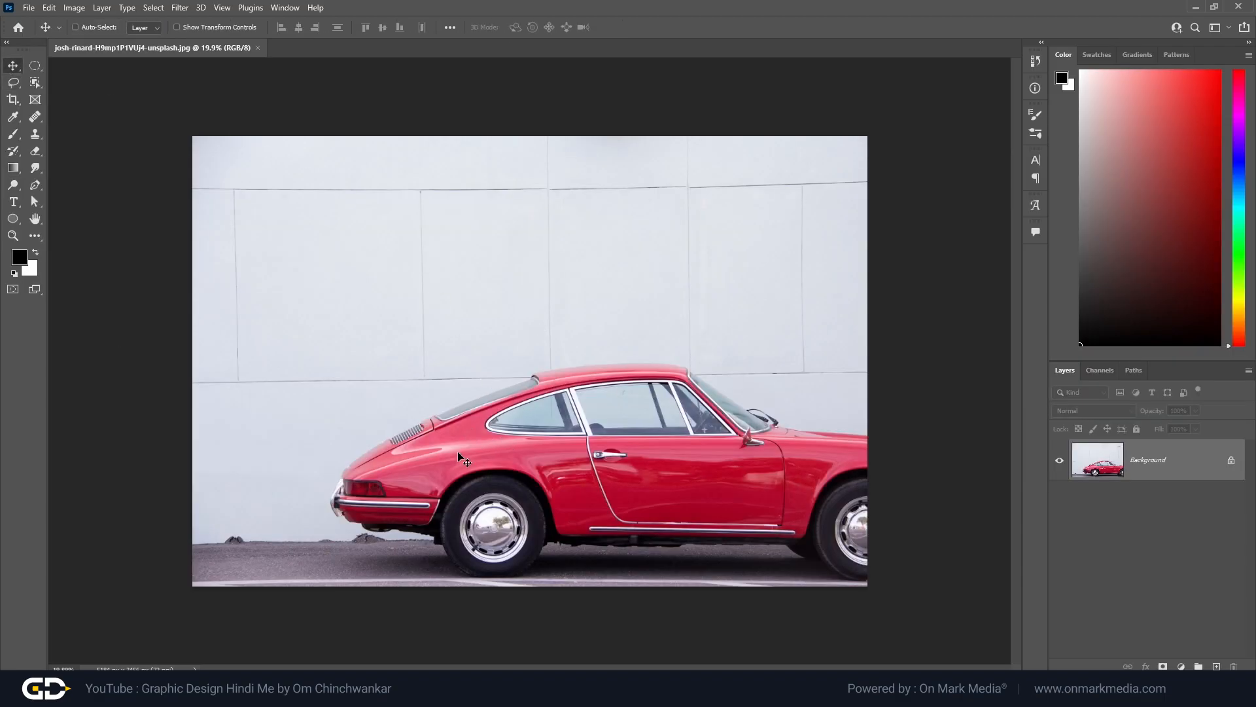
pyautogui.scroll(2, 460, 457)
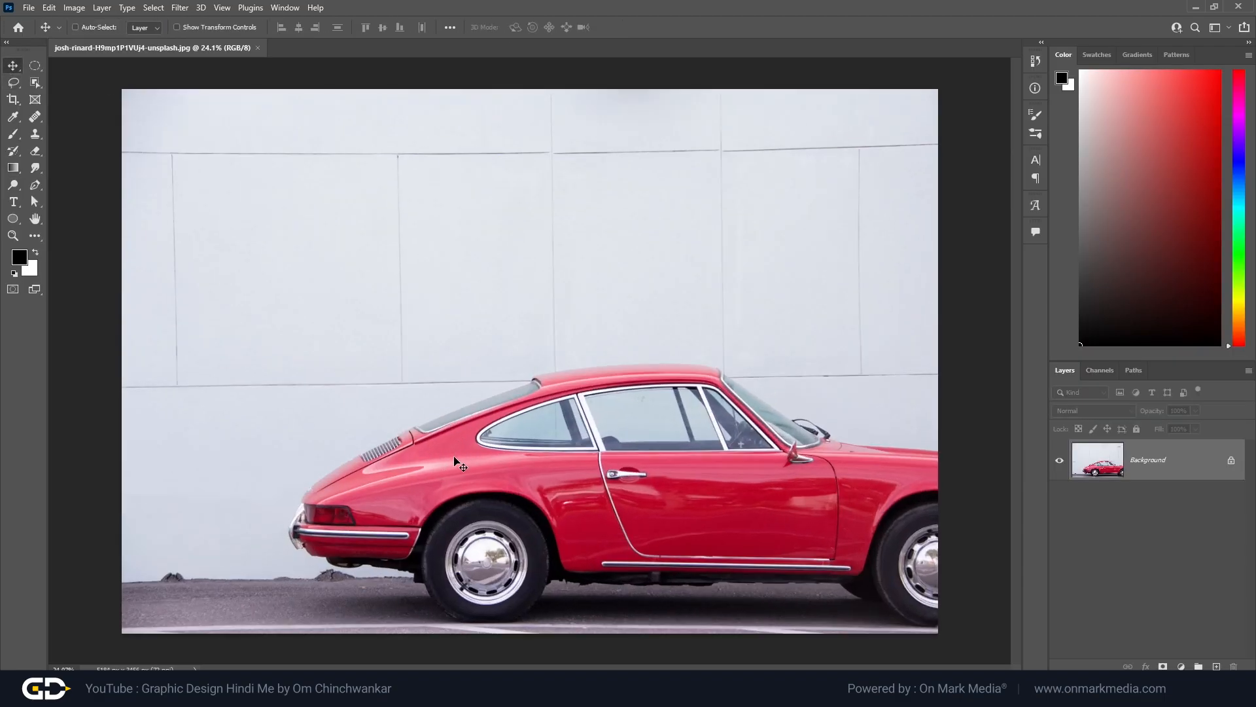
pyautogui.click(180, 7)
pyautogui.moveTo(268, 188)
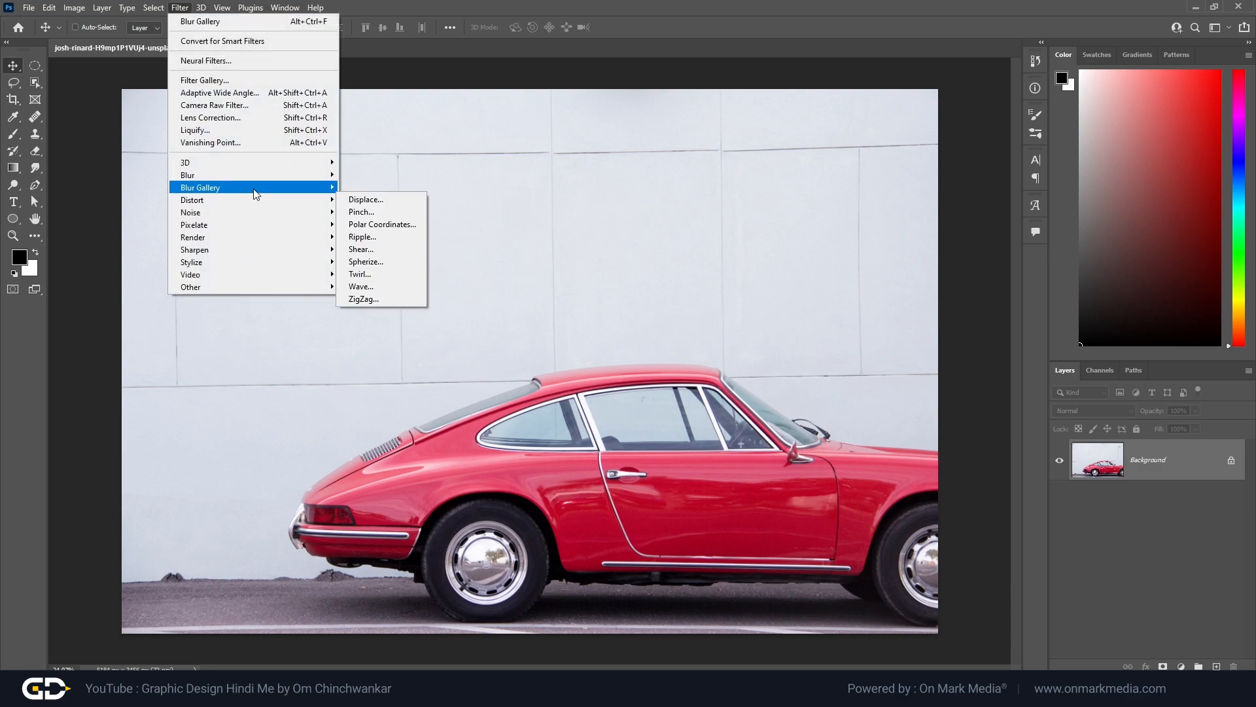
pyautogui.click(377, 224)
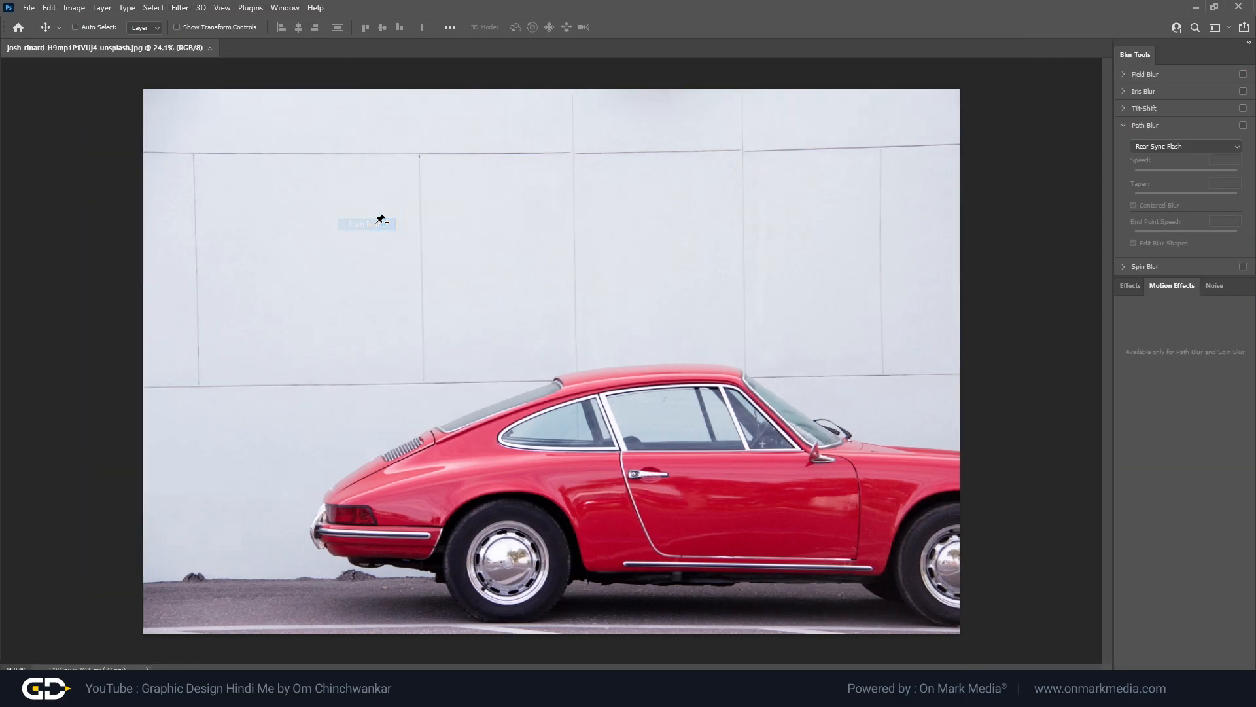
# Redirect the default blur path diagonally across the rear half of the car, and delete that path
pyautogui.moveTo(617, 361); pyautogui.dragTo(398, 361)
pyautogui.moveTo(551, 360); pyautogui.dragTo(597, 492)
pyautogui.moveTo(398, 363); pyautogui.dragTo(328, 341)
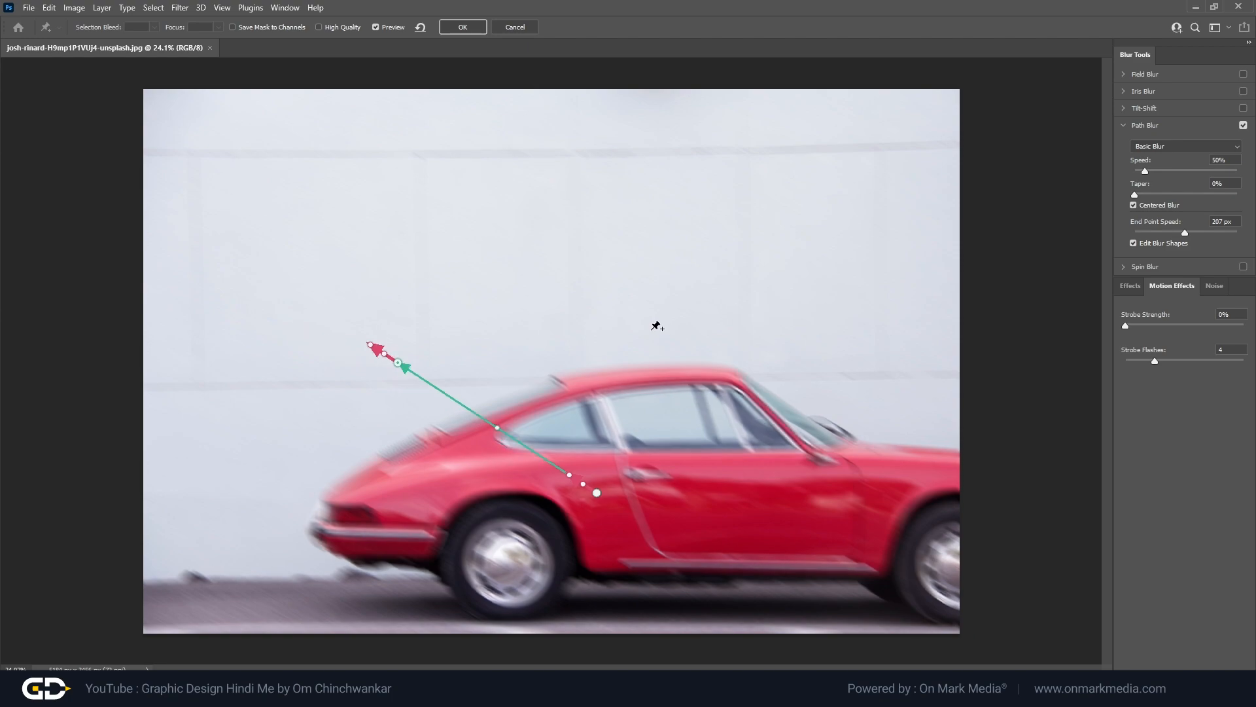
pyautogui.press('Delete')
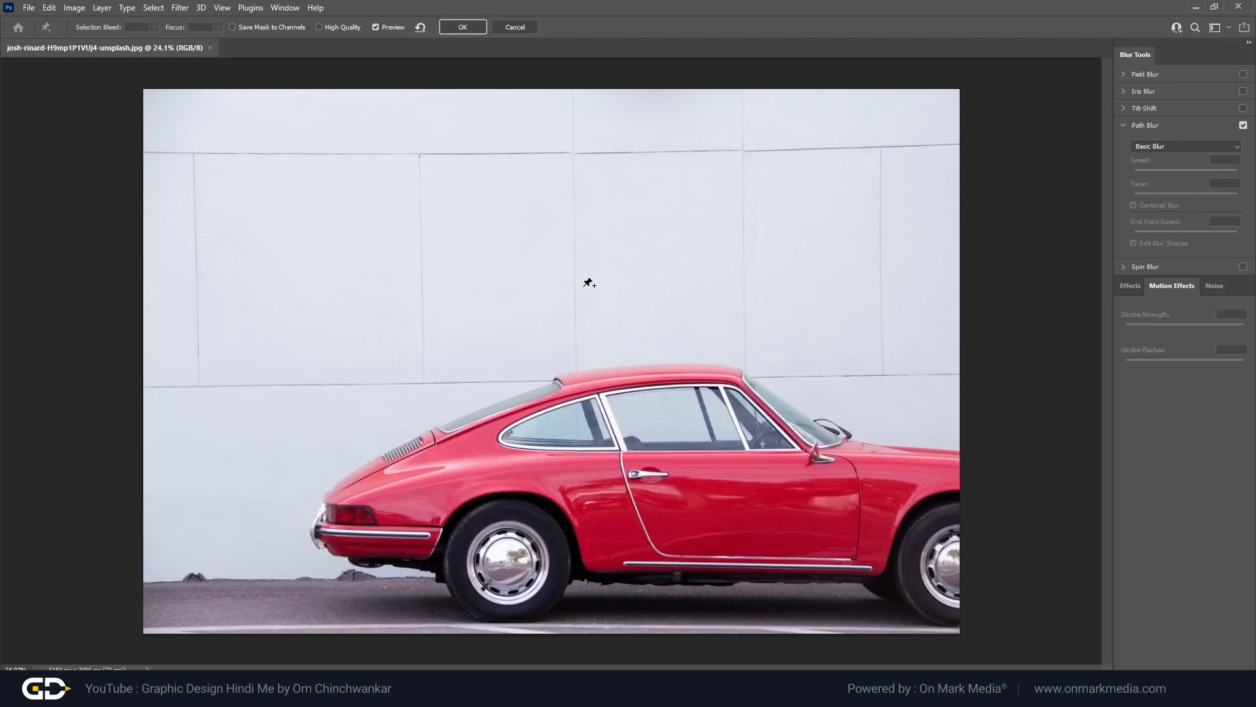
# Draw a horizontal blur path from the door window to the car's tail and lengthen both end arrows, the rear one to about 673 px
pyautogui.click(675, 443)
pyautogui.doubleClick(337, 449)
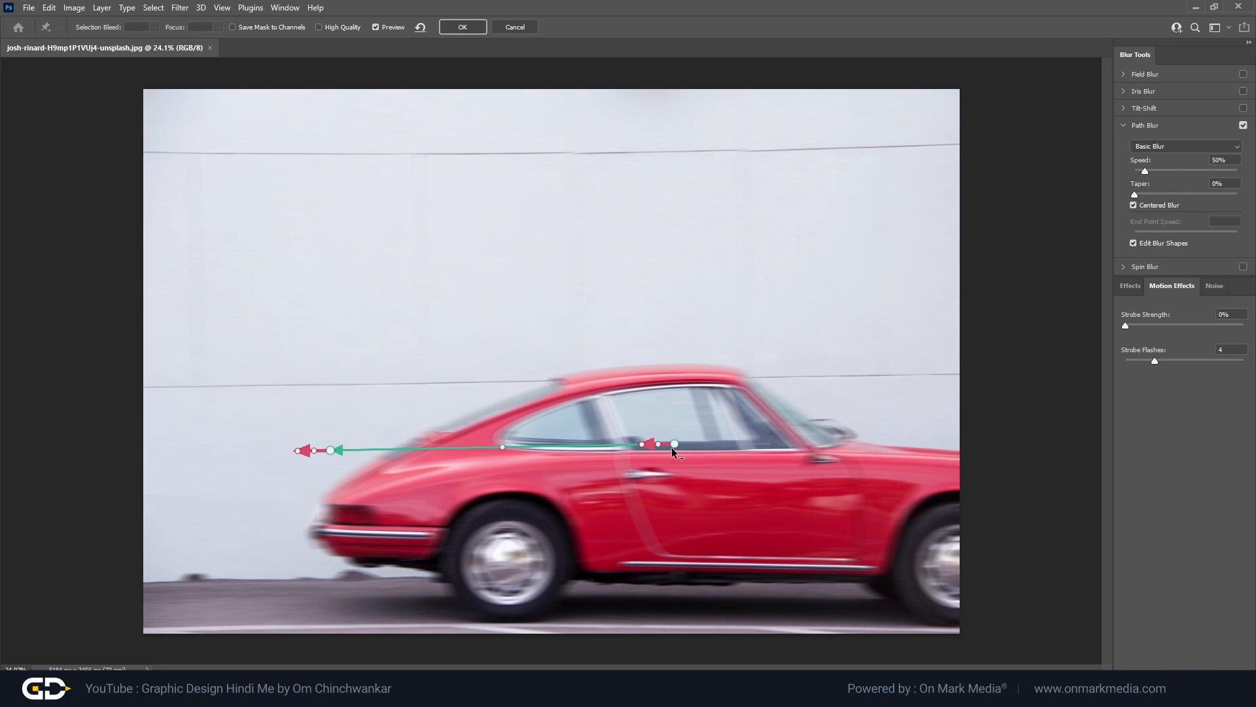
pyautogui.moveTo(643, 443); pyautogui.dragTo(555, 445)
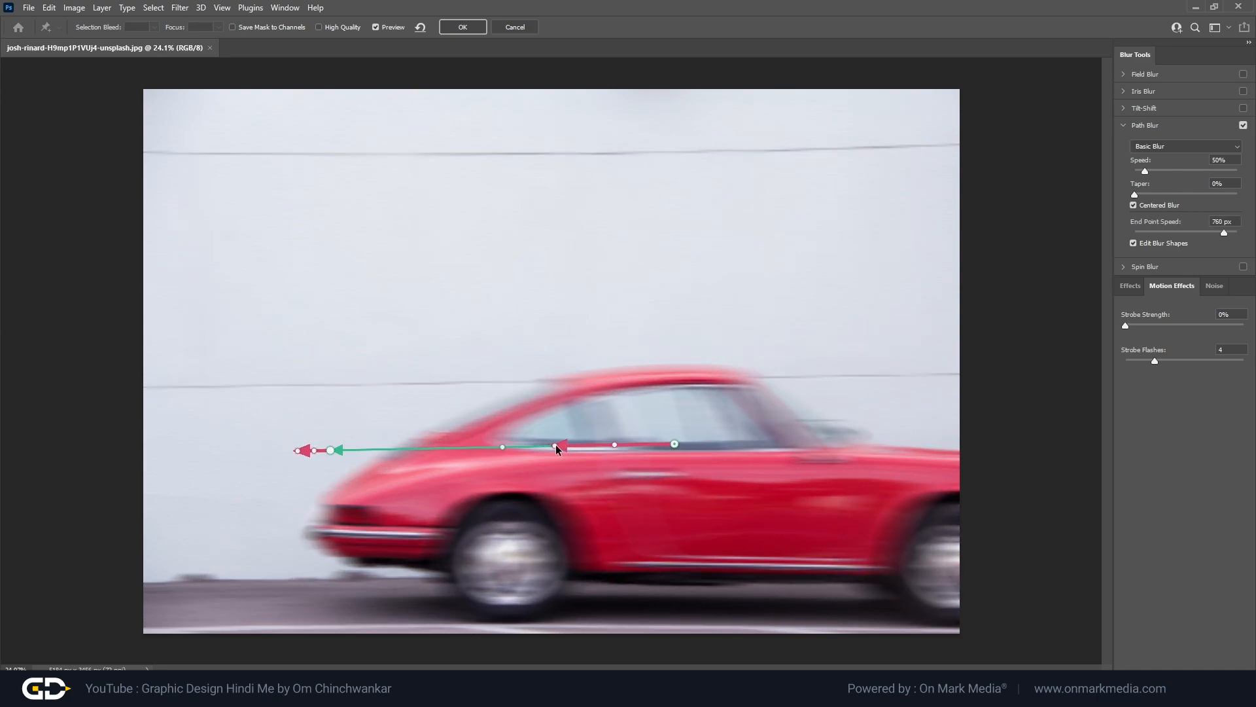
pyautogui.moveTo(305, 451); pyautogui.dragTo(259, 452)
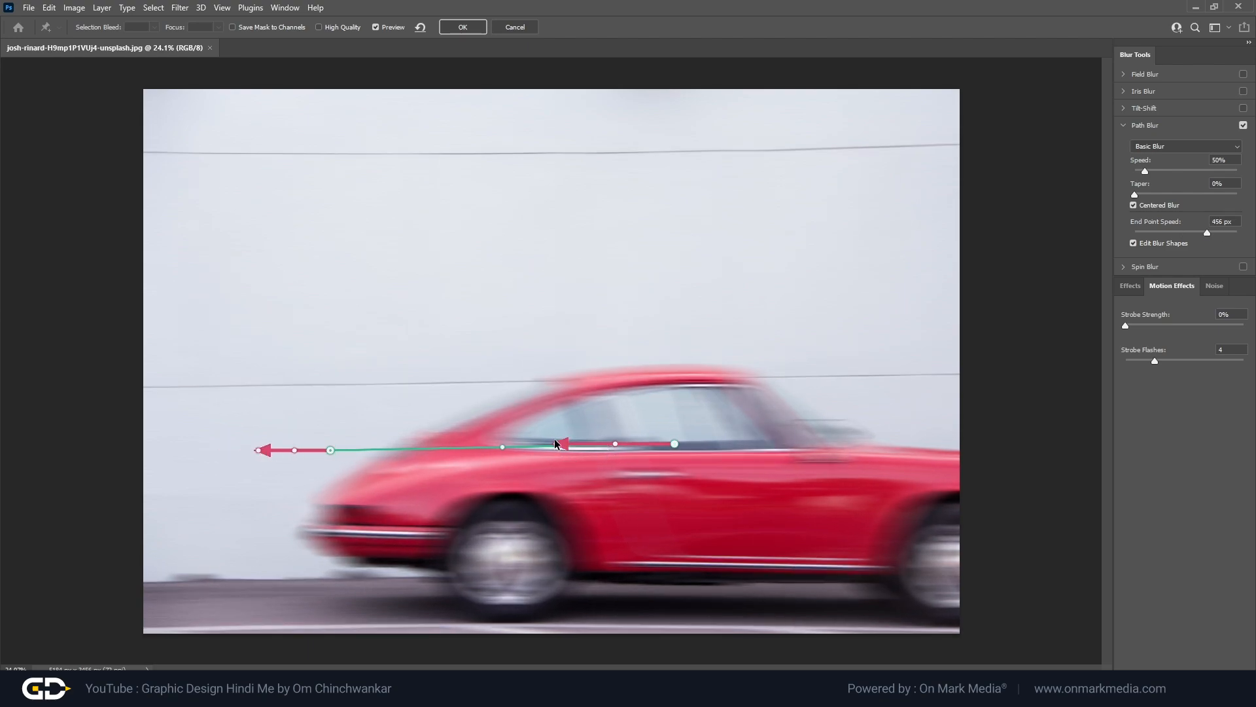
pyautogui.moveTo(554, 445)
pyautogui.mouseDown()
pyautogui.moveTo(563, 394)
pyautogui.moveTo(627, 374)
pyautogui.moveTo(686, 399)
pyautogui.moveTo(701, 431)
pyautogui.moveTo(630, 422)
pyautogui.moveTo(575, 433)
pyautogui.moveTo(567, 447)
pyautogui.mouseUp()
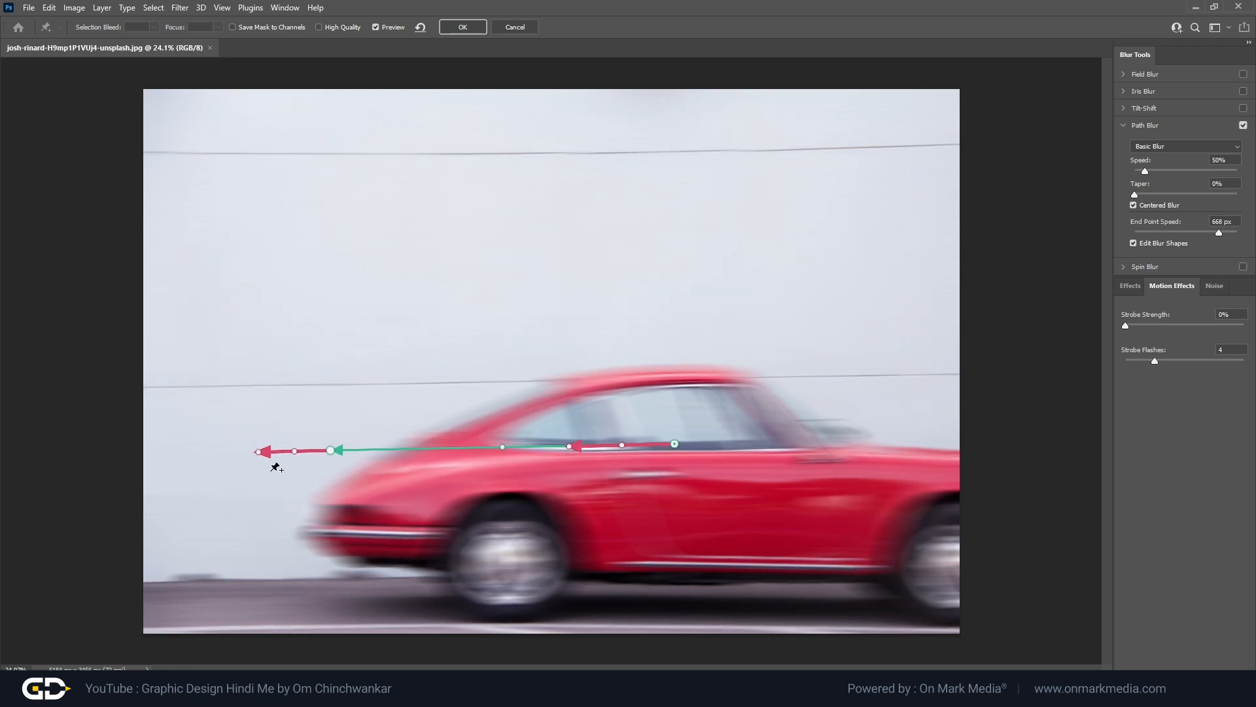
pyautogui.moveTo(259, 452); pyautogui.dragTo(226, 453)
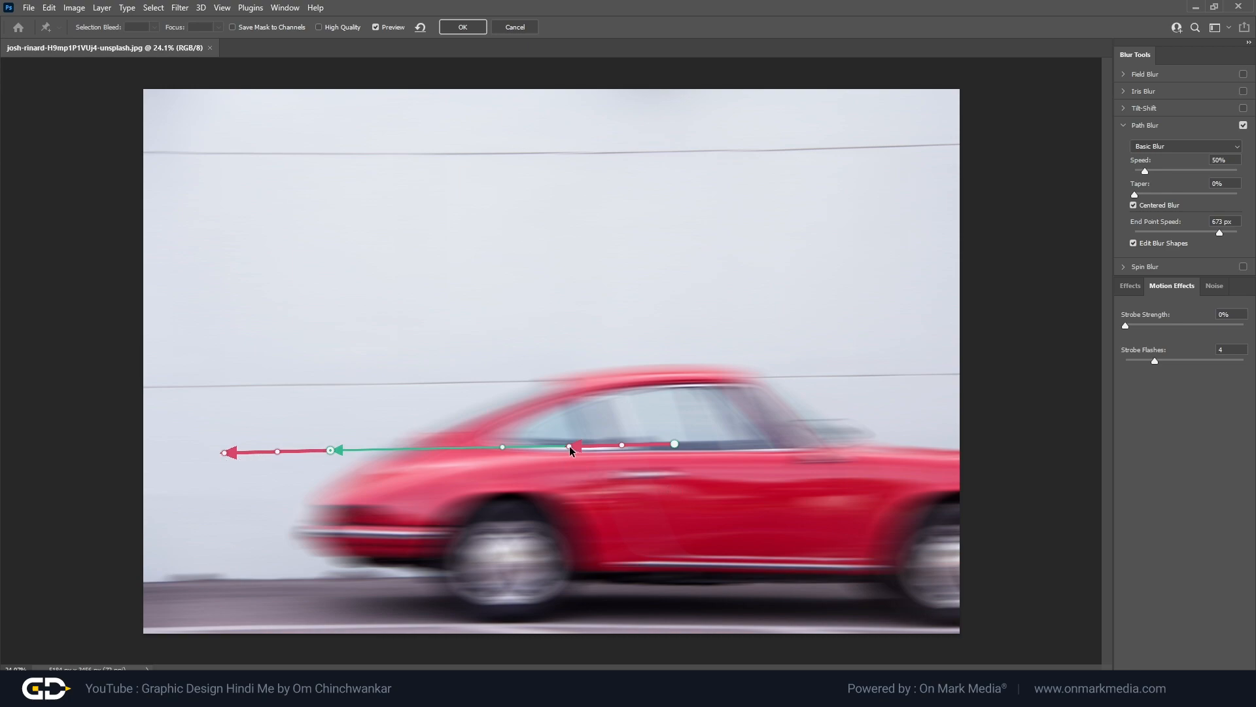
# Set the End Point Speed at the door-window end of the blur path to 0 px
pyautogui.moveTo(571, 446); pyautogui.dragTo(674, 439)
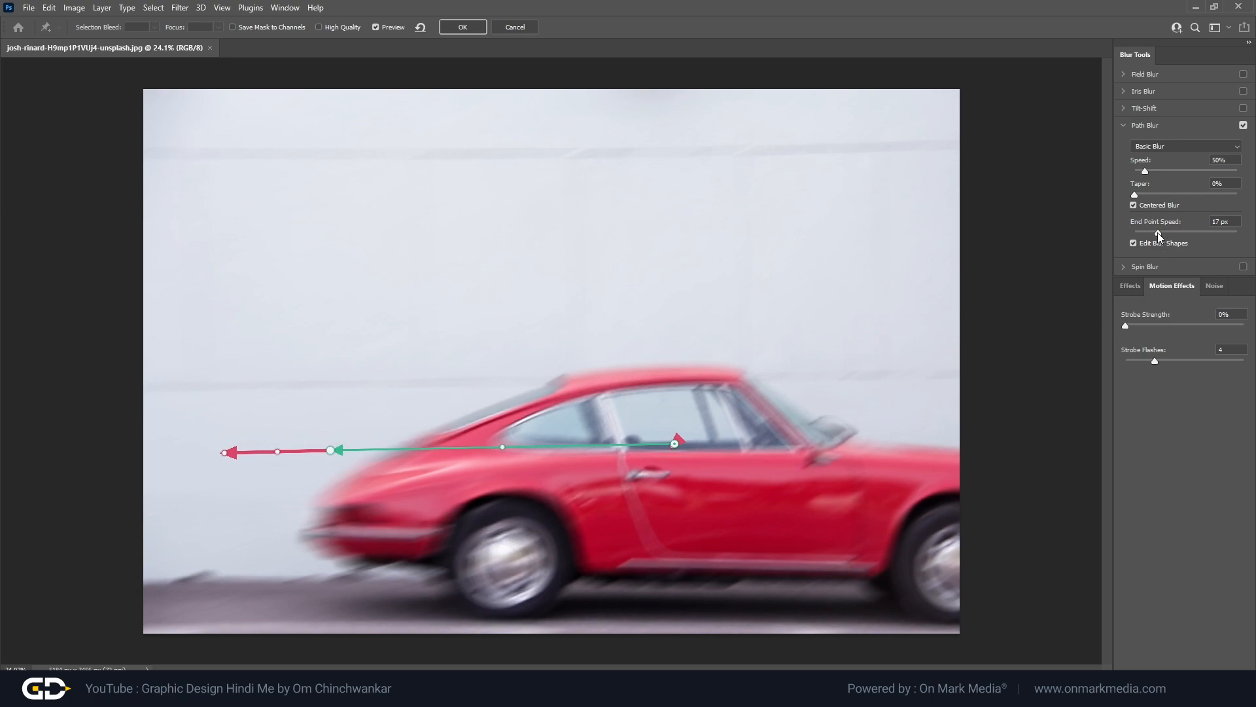
pyautogui.moveTo(1158, 233); pyautogui.dragTo(1134, 235)
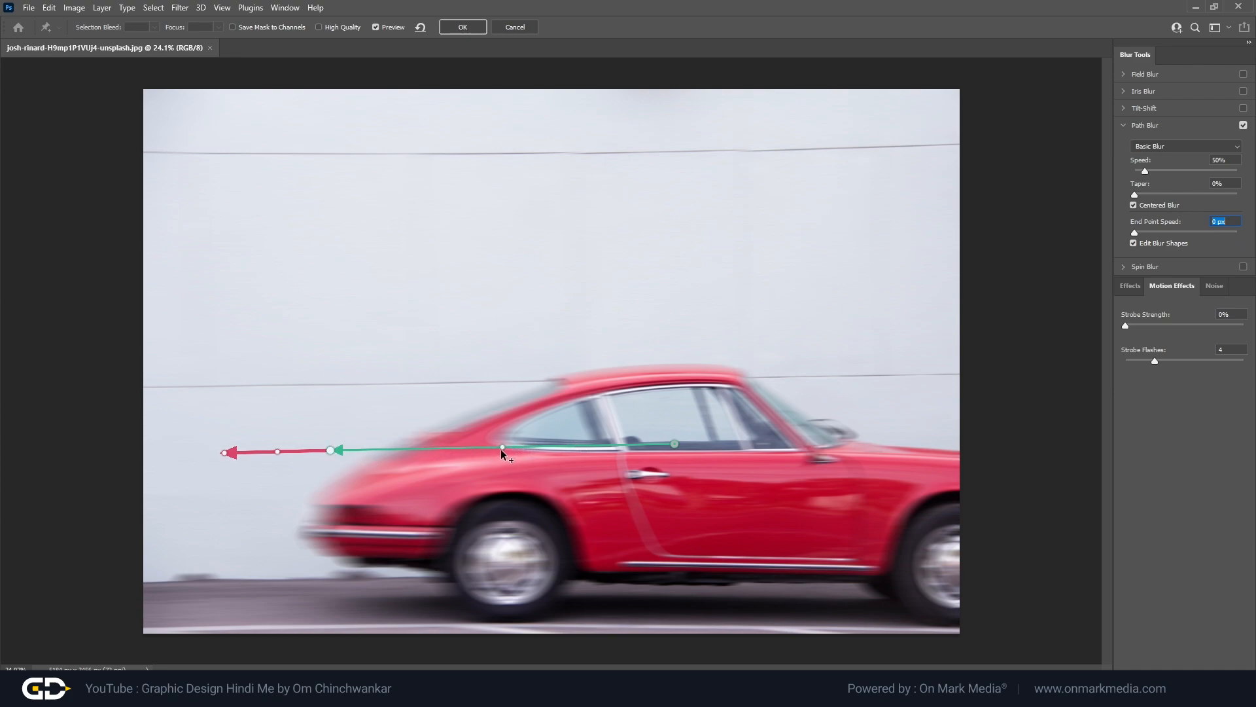
# Try bending the blur path into a curve along the car's side, and undo the reshaping
pyautogui.moveTo(502, 448); pyautogui.dragTo(568, 491)
pyautogui.moveTo(432, 446); pyautogui.dragTo(432, 494)
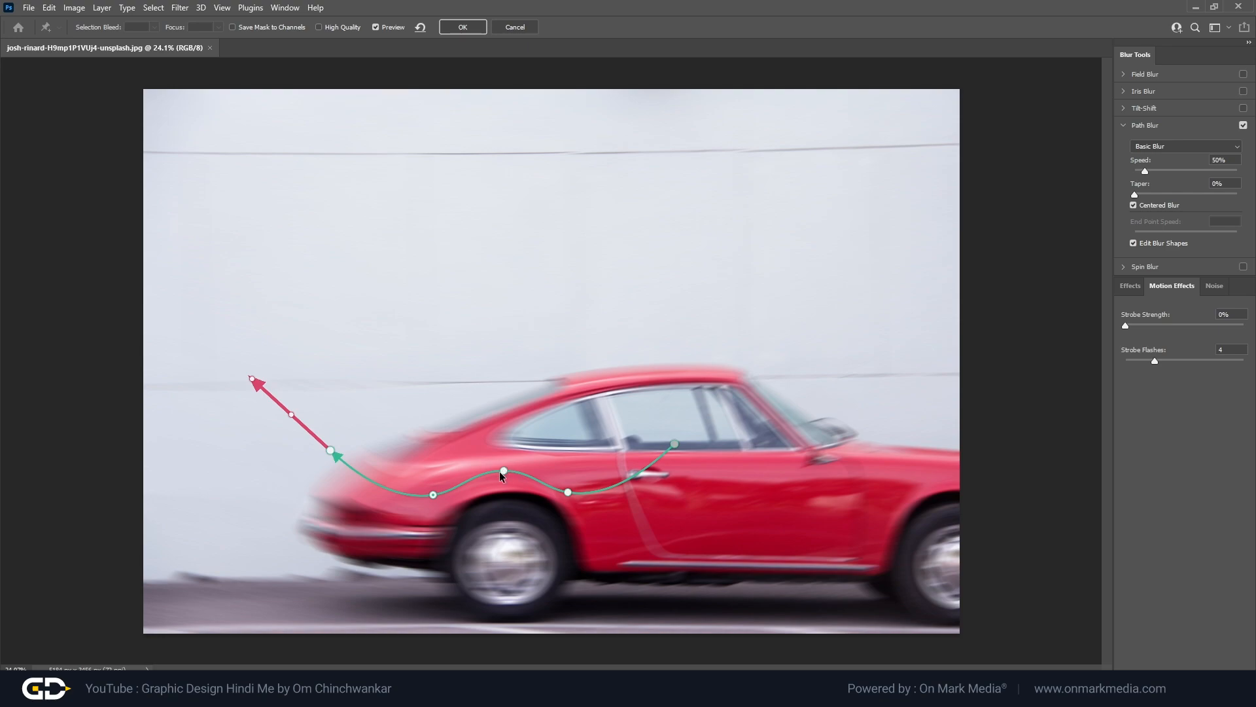
pyautogui.moveTo(500, 472); pyautogui.dragTo(582, 493)
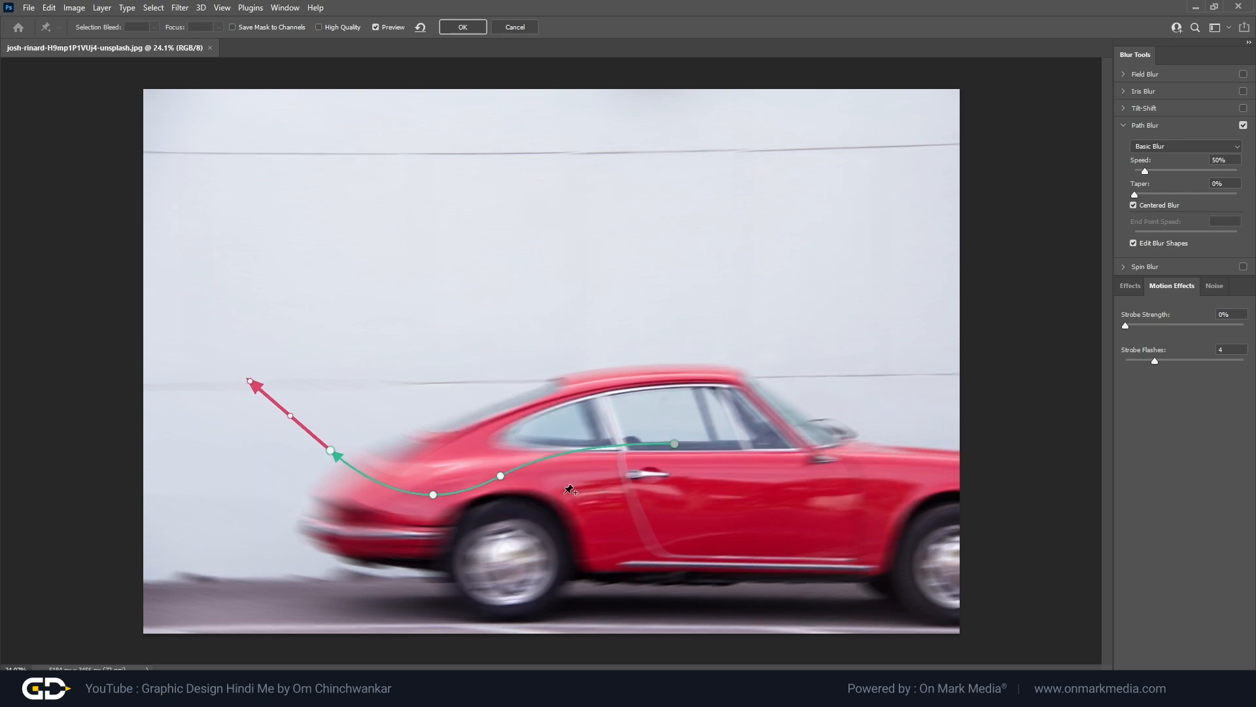
pyautogui.press('Delete')
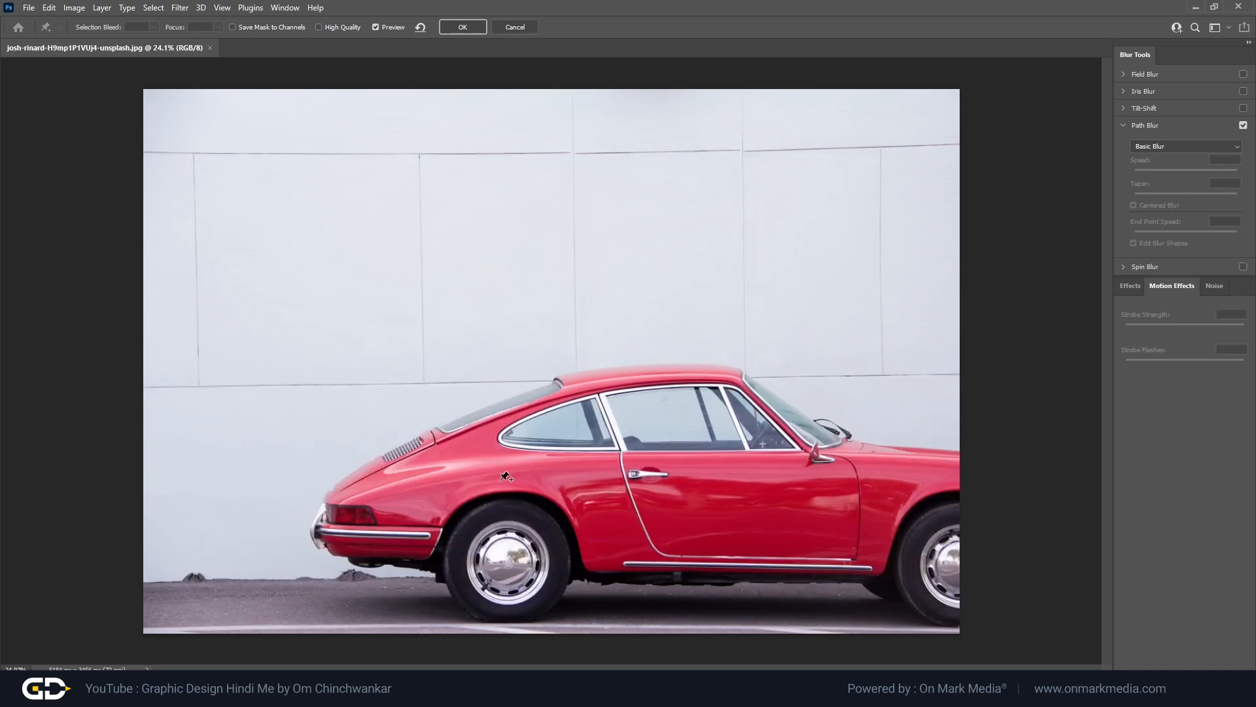
pyautogui.hotkey('ctrl', 'z')
pyautogui.hotkey('ctrl', 'z')
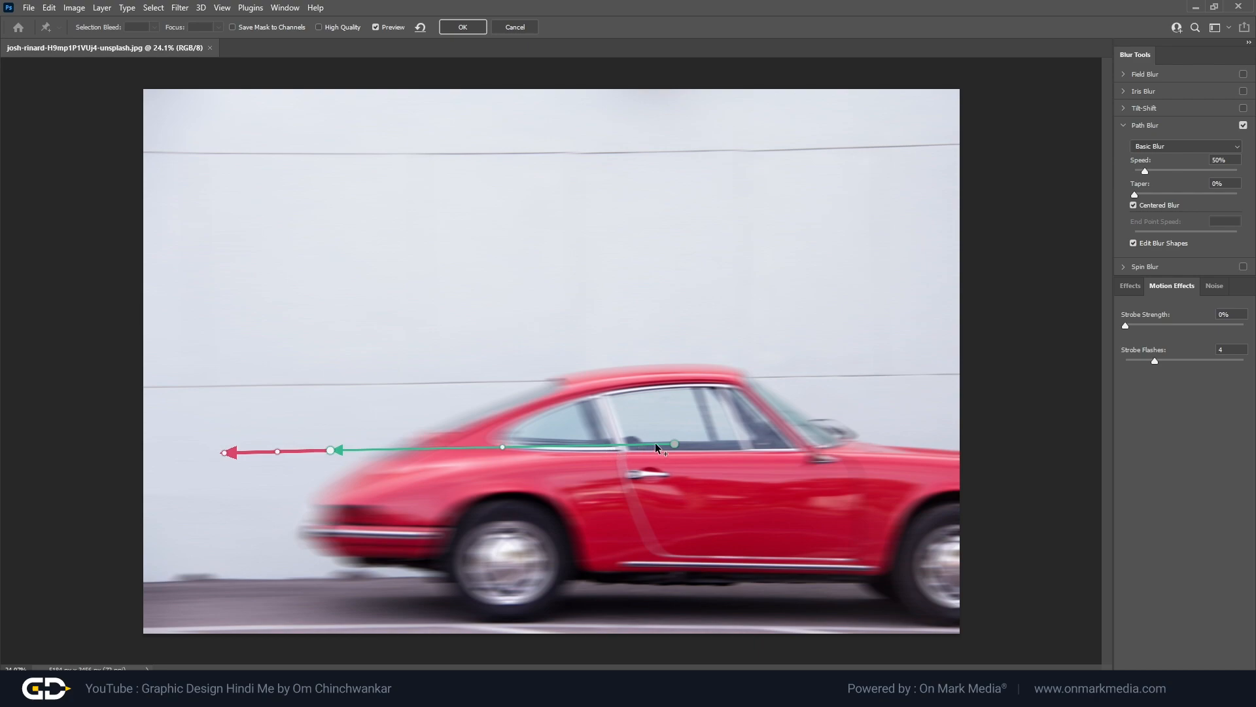
# Try a strobe effect with 100% strobe strength and 2 flashes, and return the strength to 0%
pyautogui.moveTo(1152, 365); pyautogui.dragTo(1246, 328)
pyautogui.moveTo(1138, 362)
pyautogui.mouseDown()
pyautogui.moveTo(1168, 362)
pyautogui.moveTo(1132, 361)
pyautogui.mouseUp()
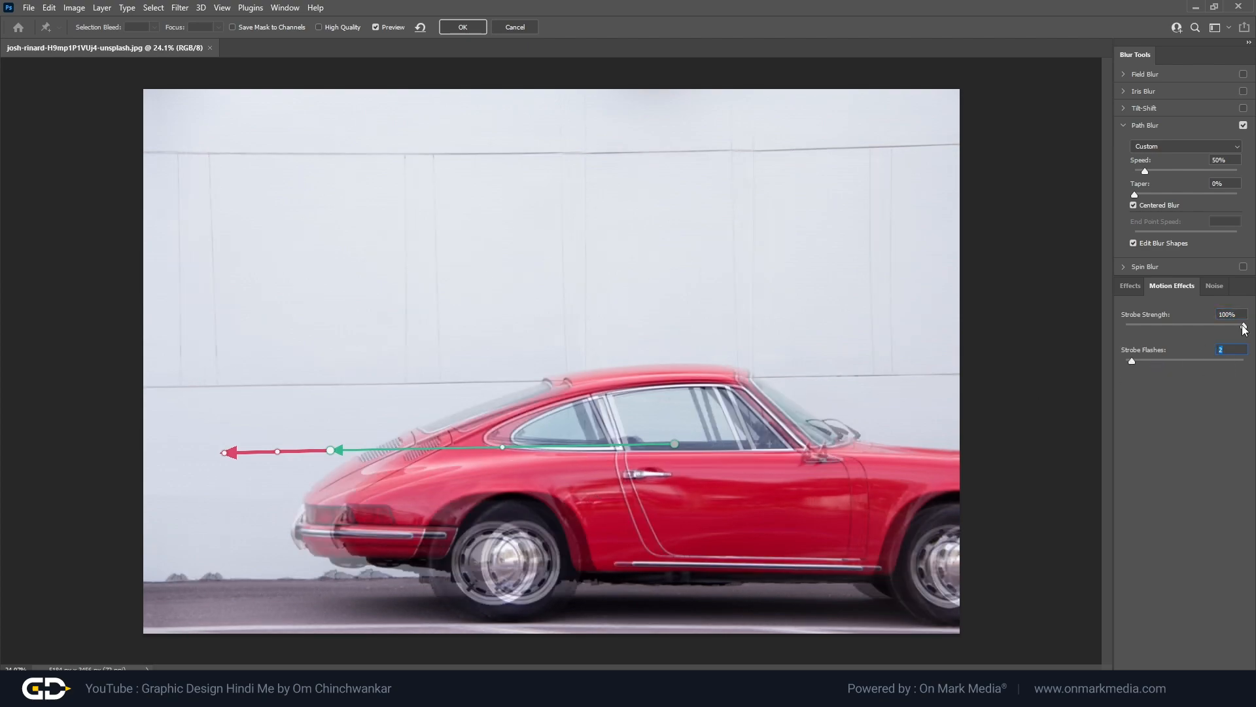
pyautogui.moveTo(1243, 325); pyautogui.dragTo(1097, 330)
# Apply the Path Blur with the Rear Sync Flash preset and 1 strobe flash
pyautogui.click(1168, 143)
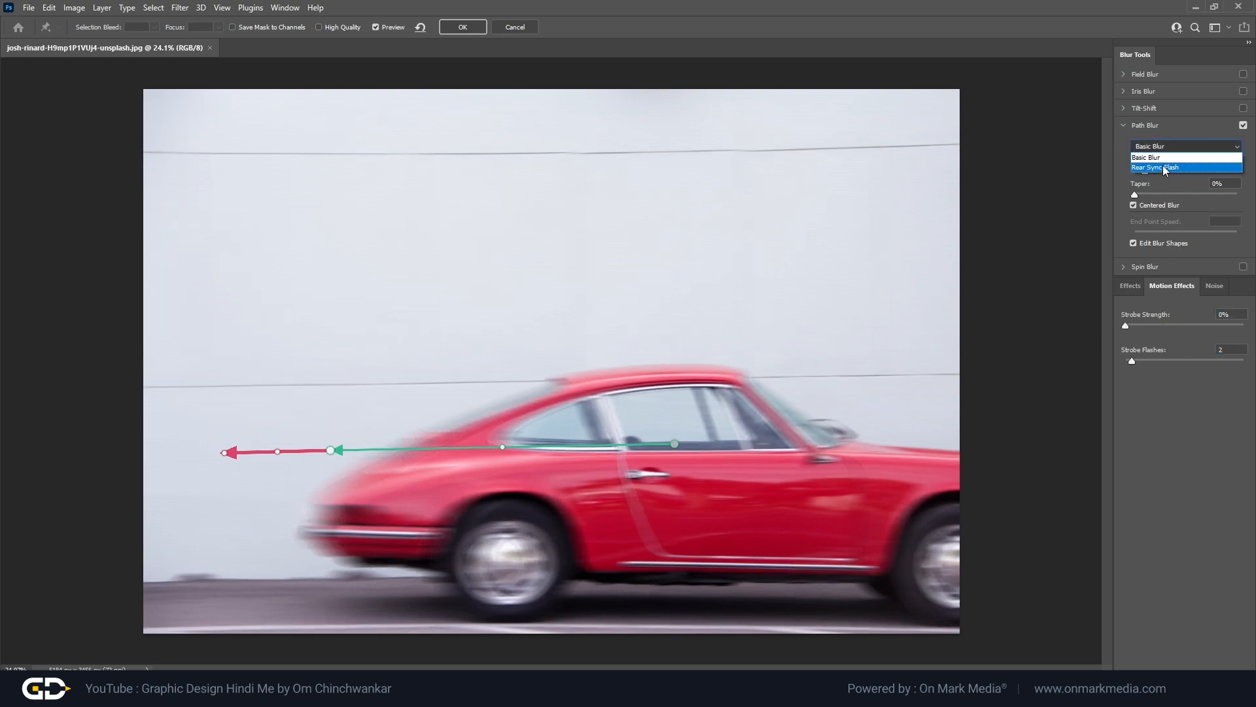
pyautogui.click(1164, 166)
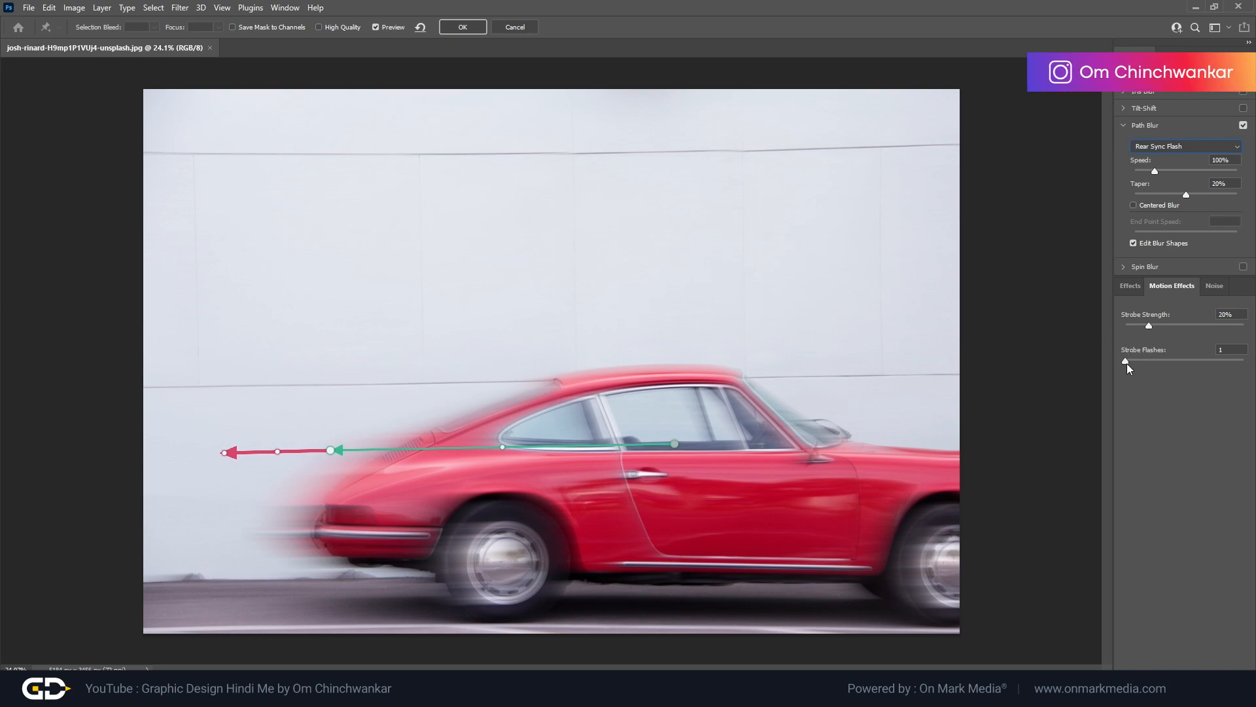
pyautogui.moveTo(1133, 361)
pyautogui.mouseDown()
pyautogui.moveTo(1163, 363)
pyautogui.moveTo(1109, 368)
pyautogui.mouseUp()
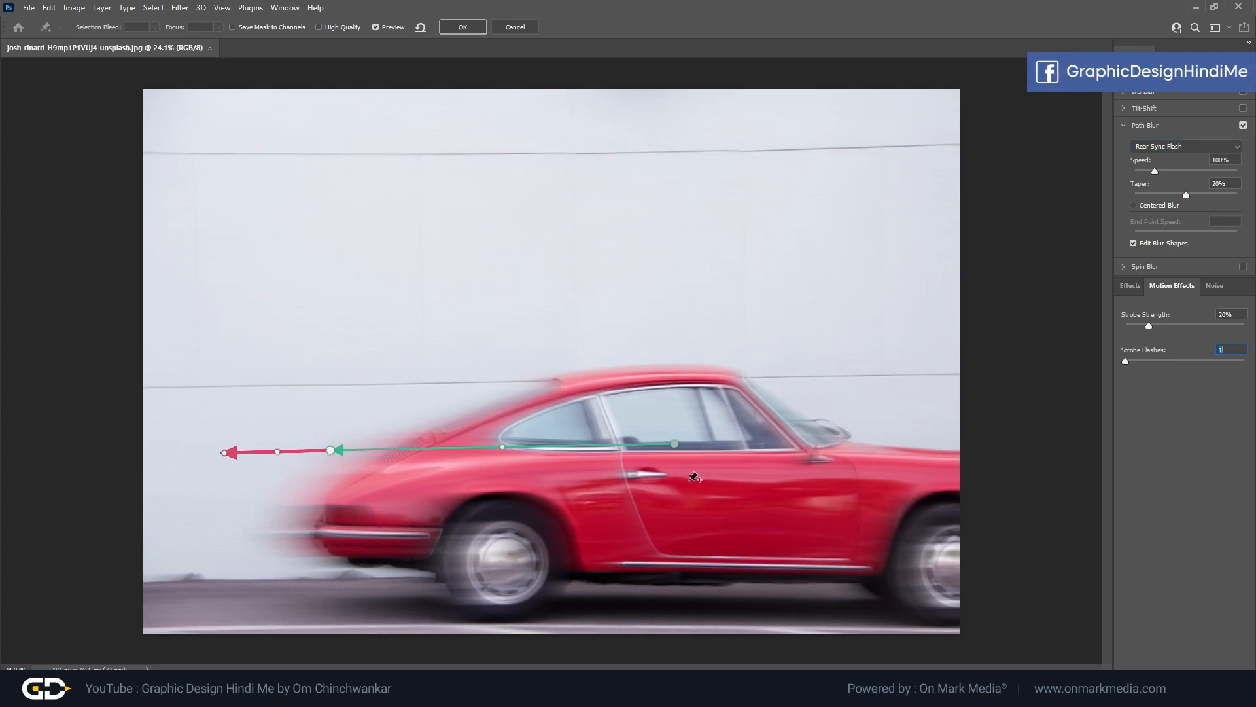
pyautogui.click(468, 29)
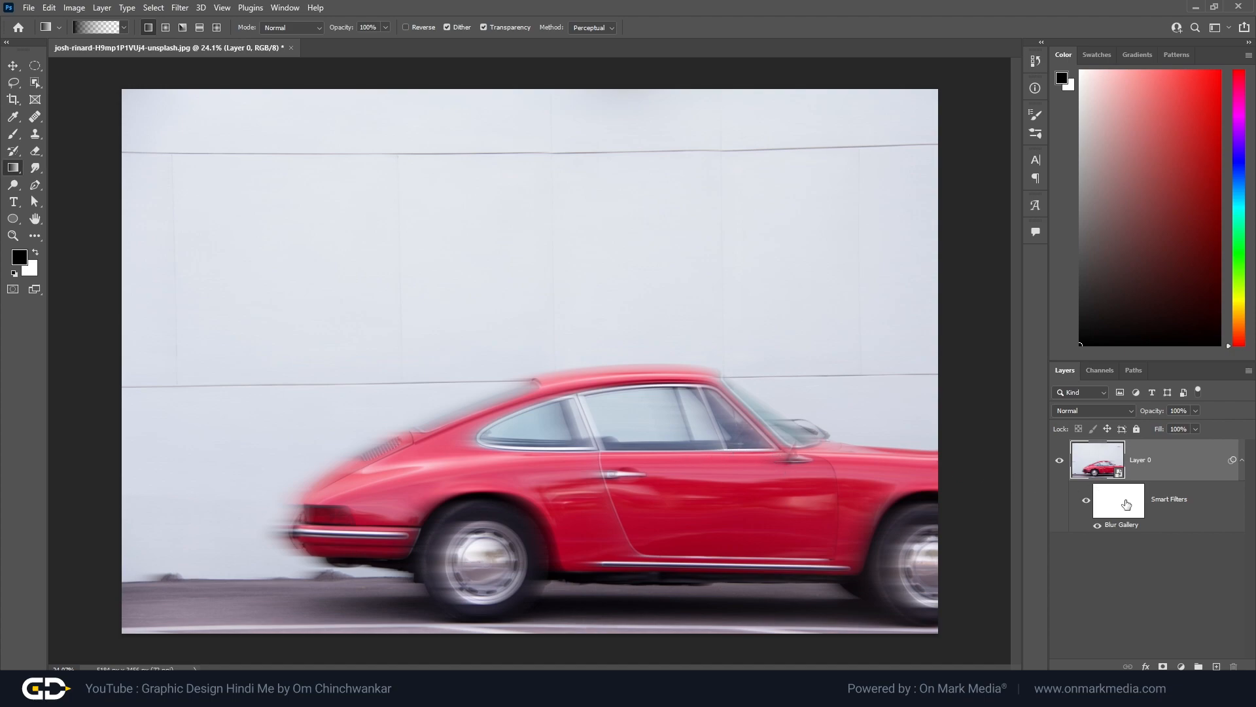
# Mask the Blur Gallery smart filter with black-to-transparent gradients so that only the car's rear stays blurred
pyautogui.click(1126, 504)
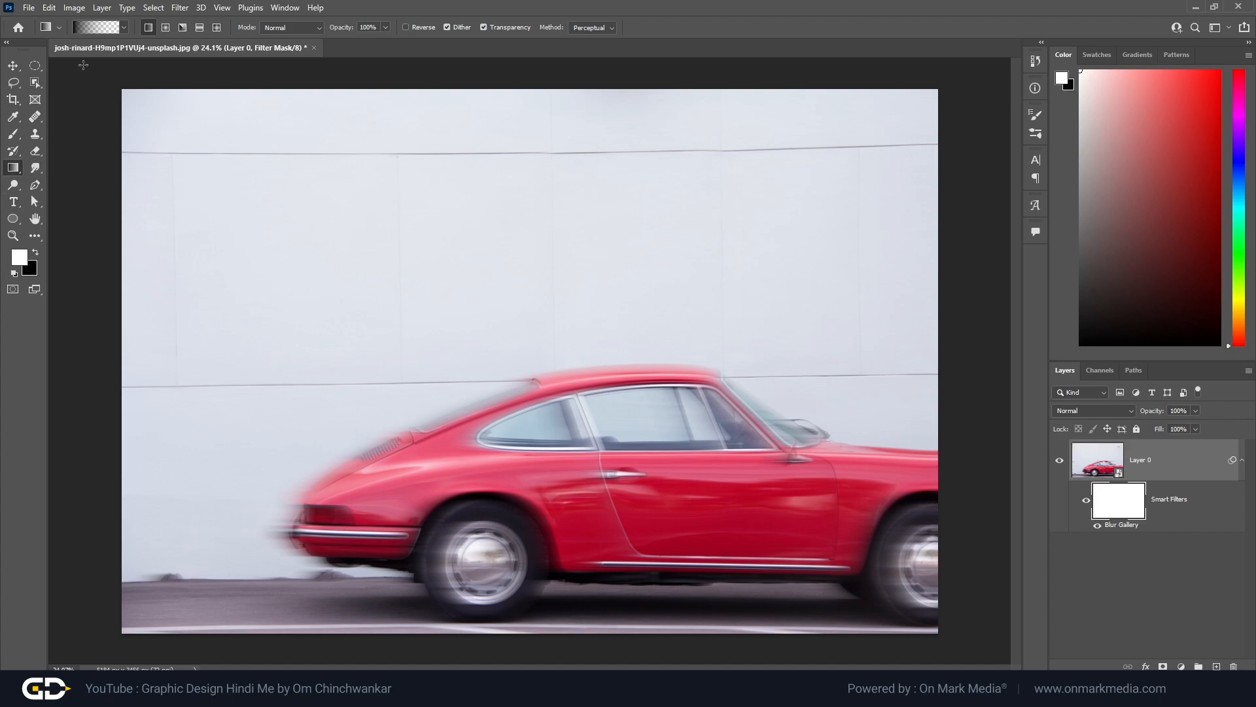
pyautogui.click(98, 26)
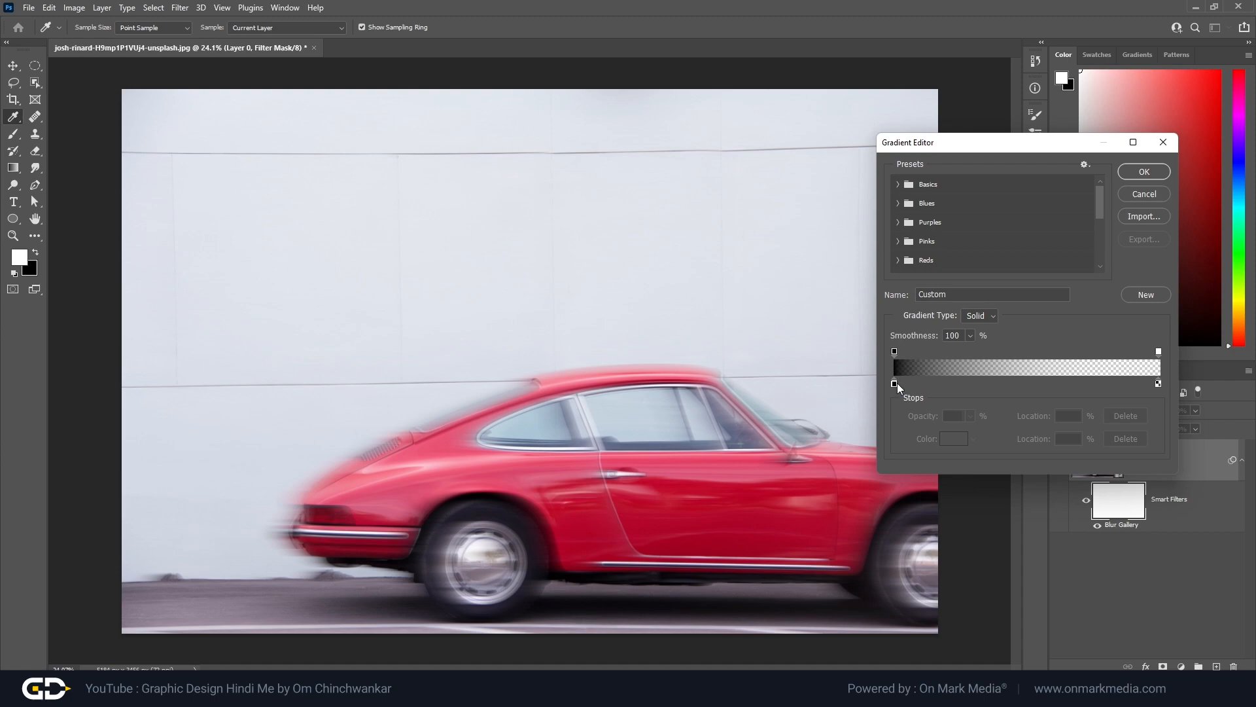
pyautogui.click(909, 187)
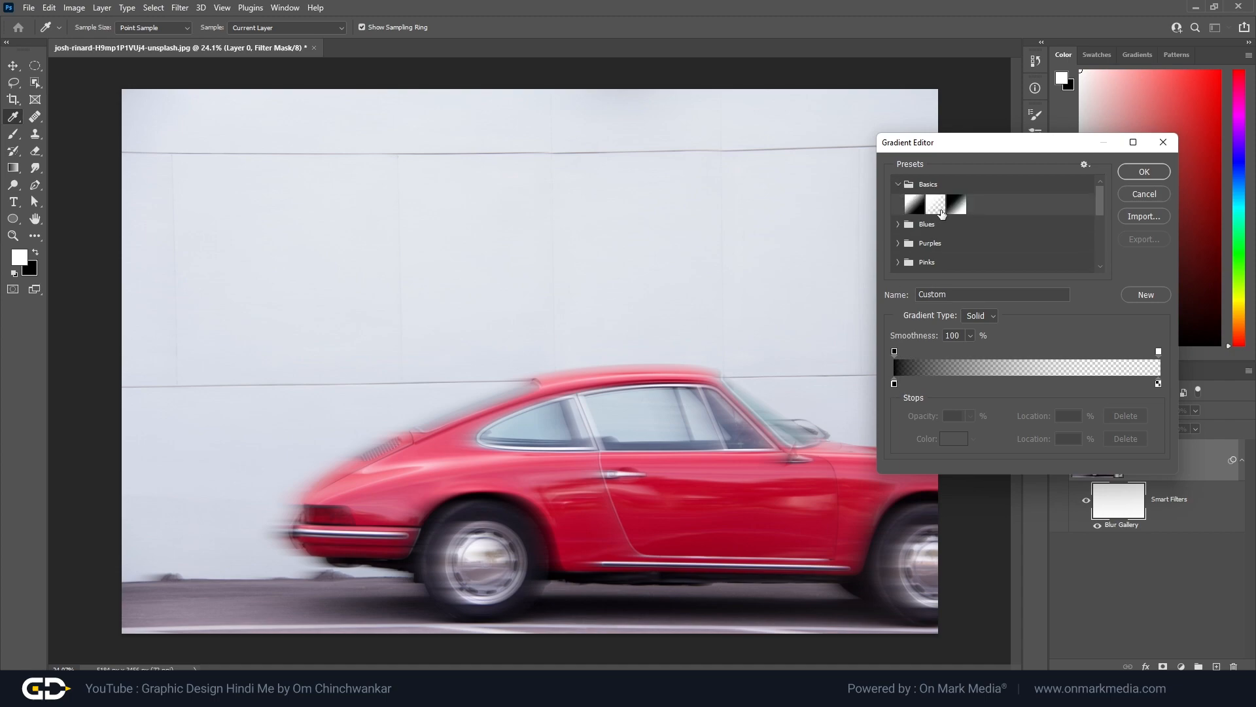
pyautogui.click(1144, 172)
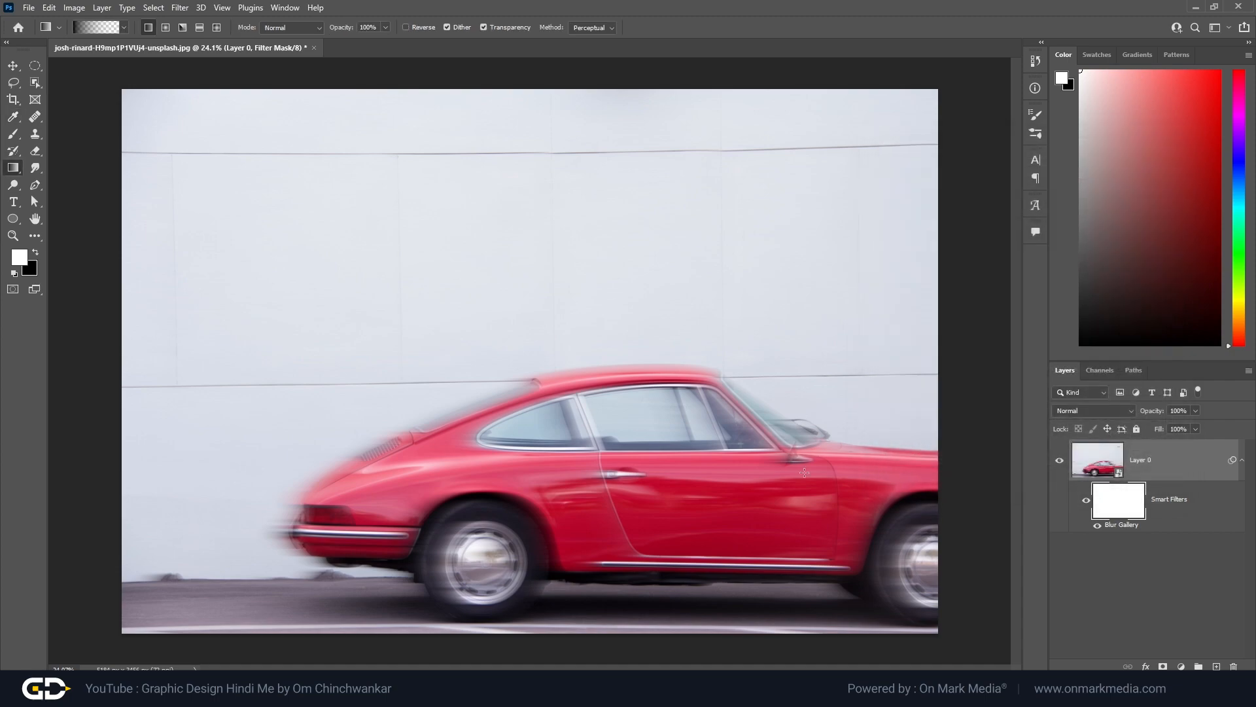
pyautogui.moveTo(836, 467); pyautogui.dragTo(630, 449)
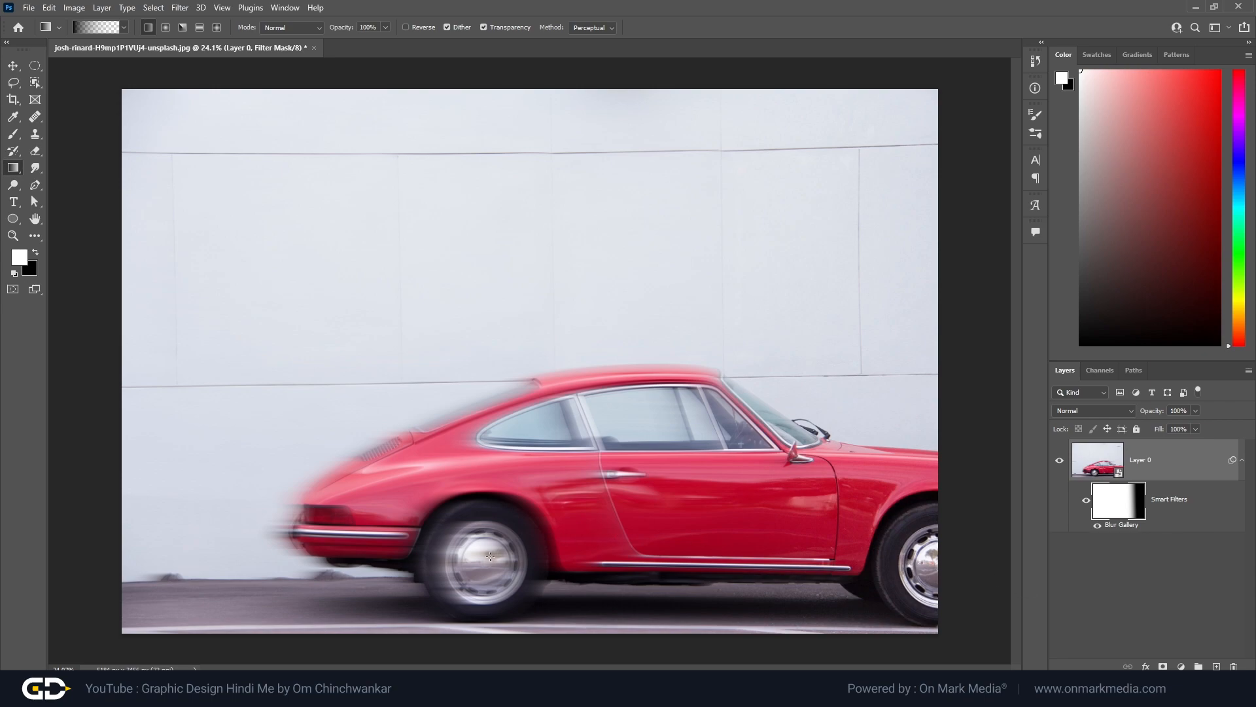
pyautogui.moveTo(490, 556); pyautogui.dragTo(522, 566)
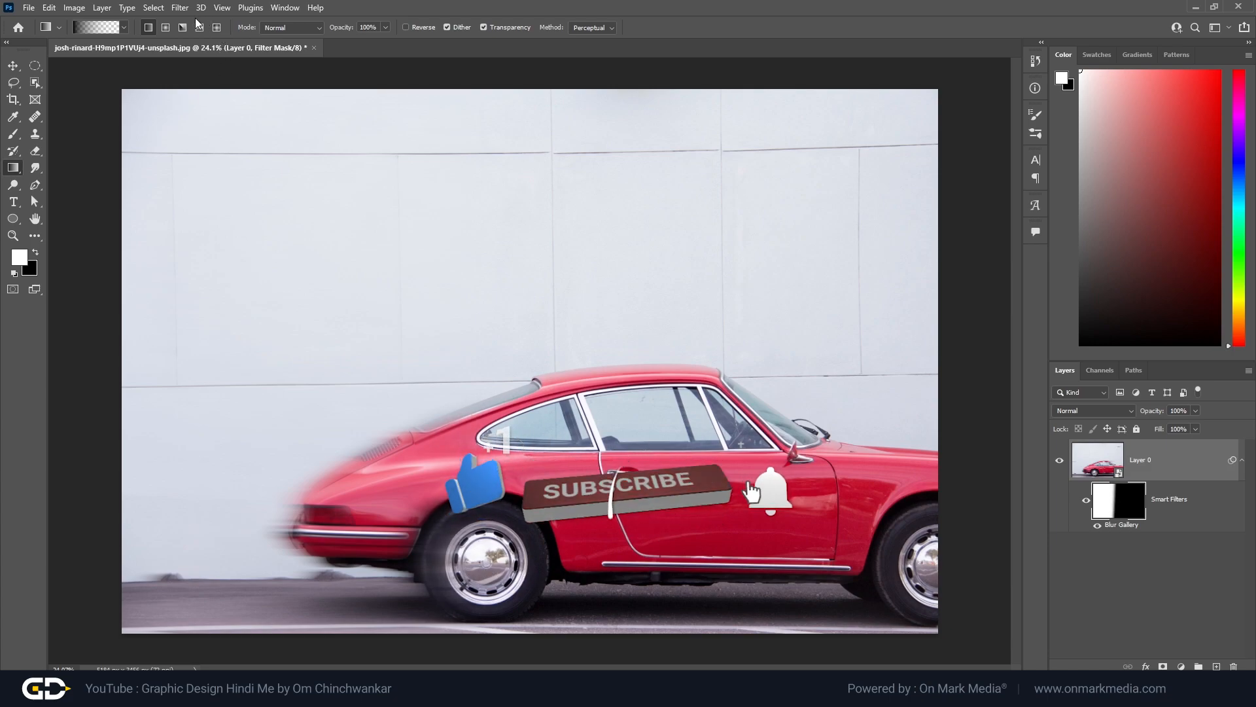
# Try a Spin Blur centred on the rear wheel, and cancel the filter
pyautogui.click(179, 8)
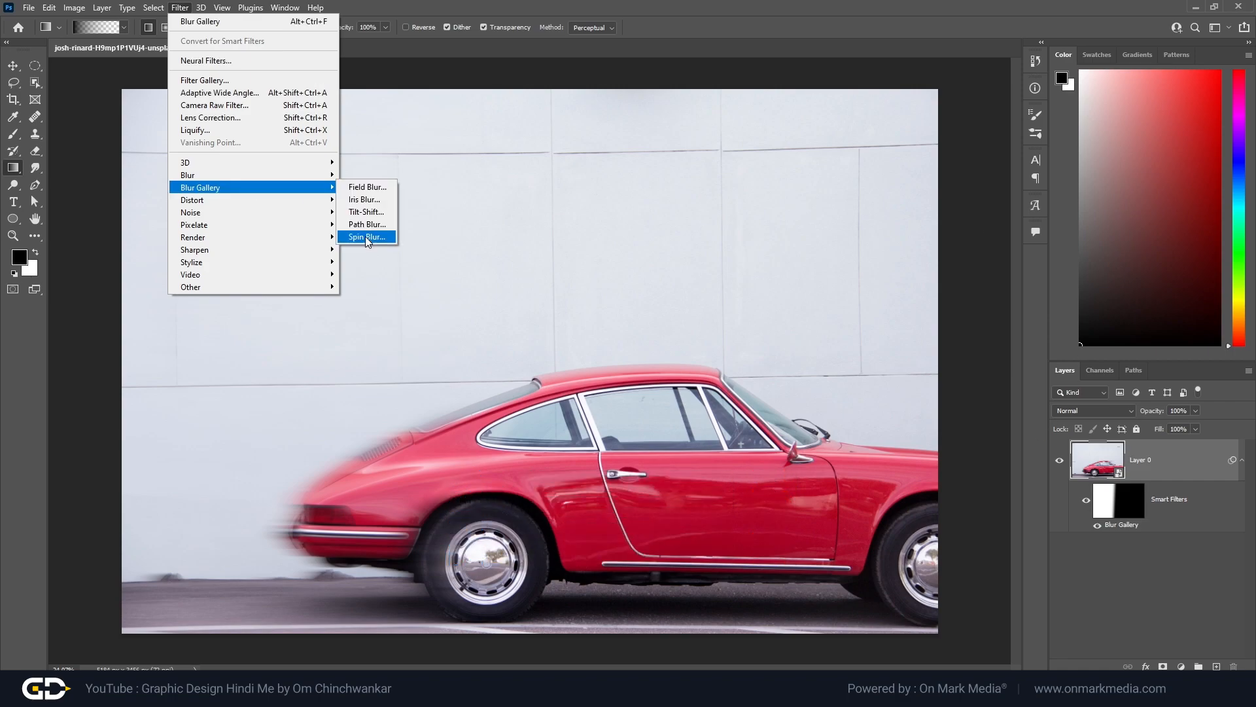
pyautogui.click(368, 238)
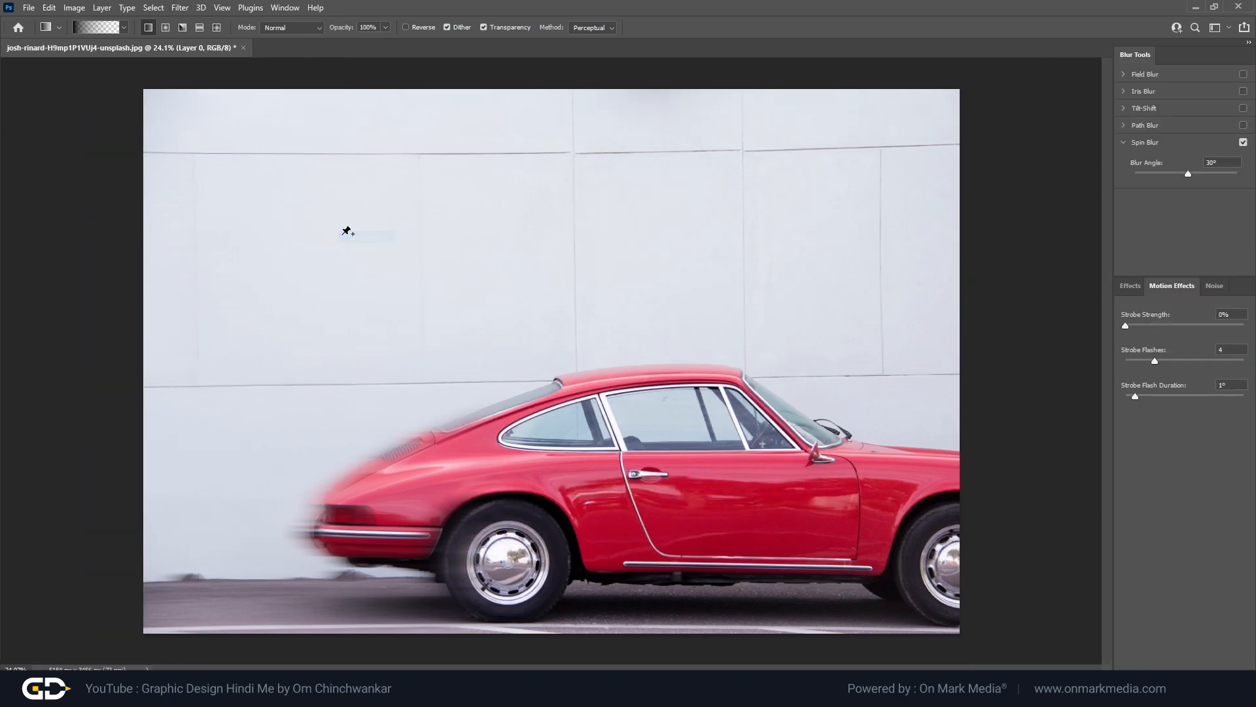
pyautogui.moveTo(571, 383); pyautogui.dragTo(533, 570)
pyautogui.moveTo(605, 550); pyautogui.dragTo(530, 559)
pyautogui.click(515, 28)
# Start a Spin Blur on the rear wheel, fit its circle to the tyre and set the blur angle to 41°
pyautogui.click(178, 8)
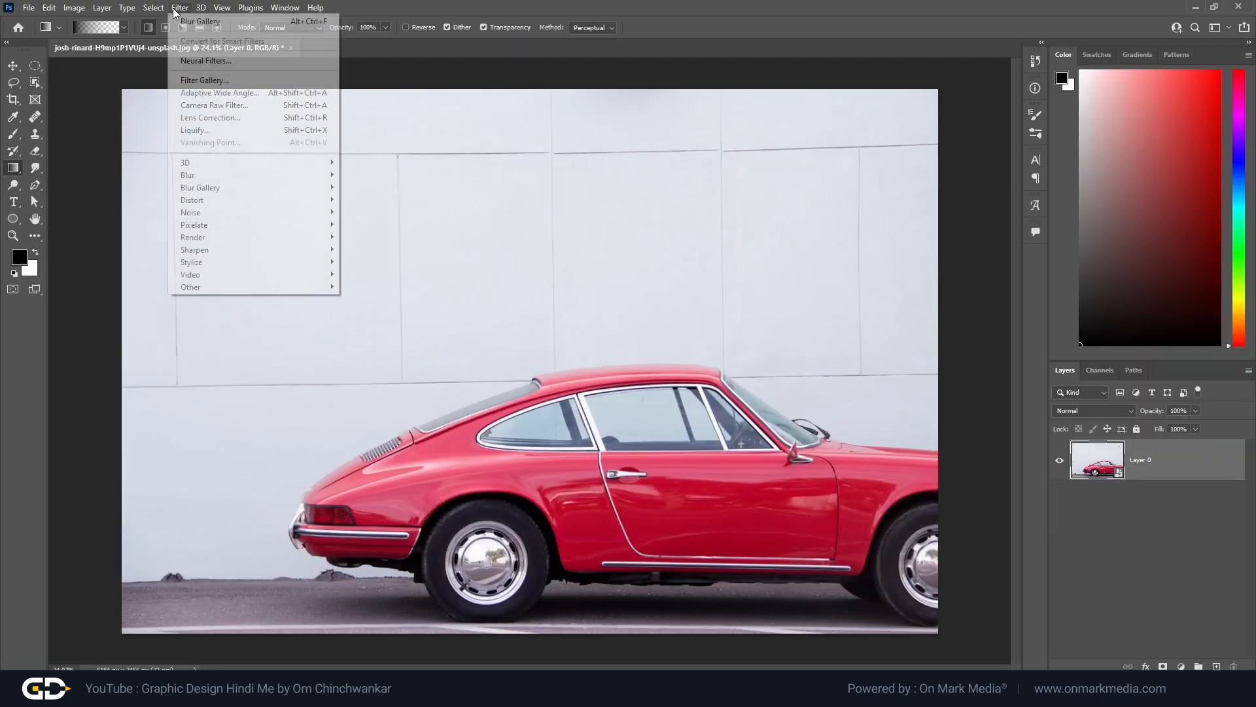
pyautogui.moveTo(288, 188)
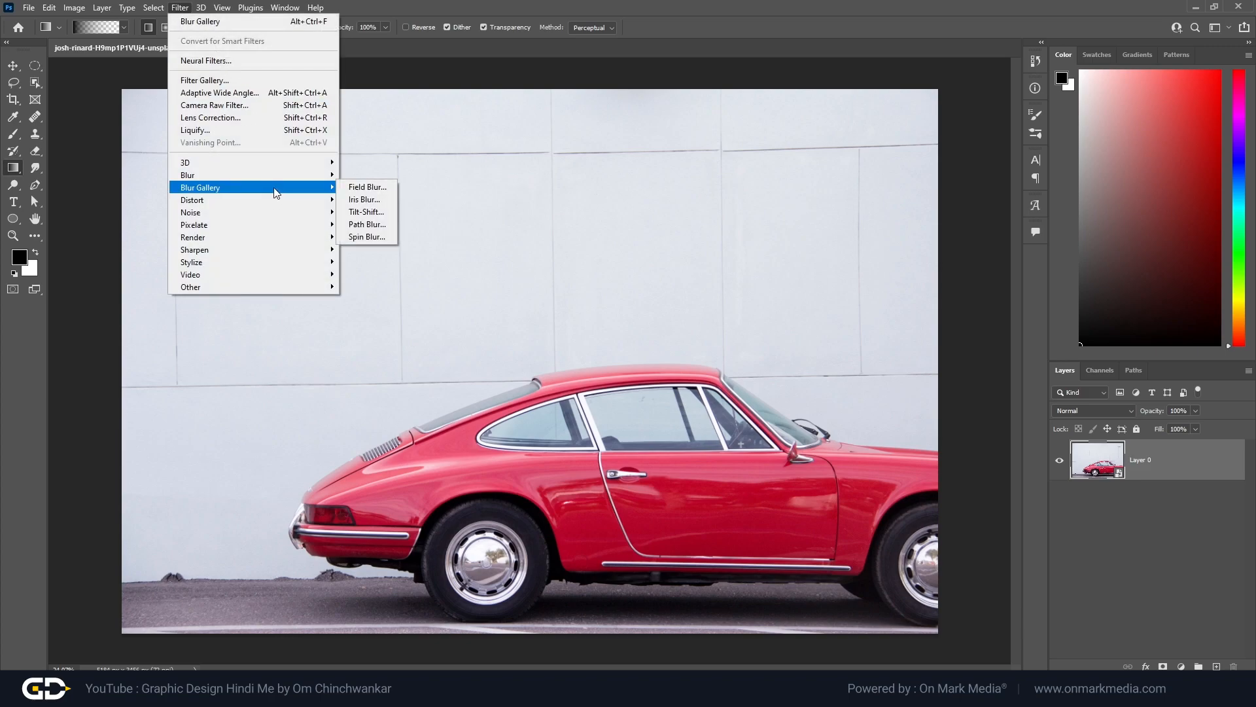
pyautogui.click(367, 237)
pyautogui.moveTo(552, 360); pyautogui.dragTo(510, 561)
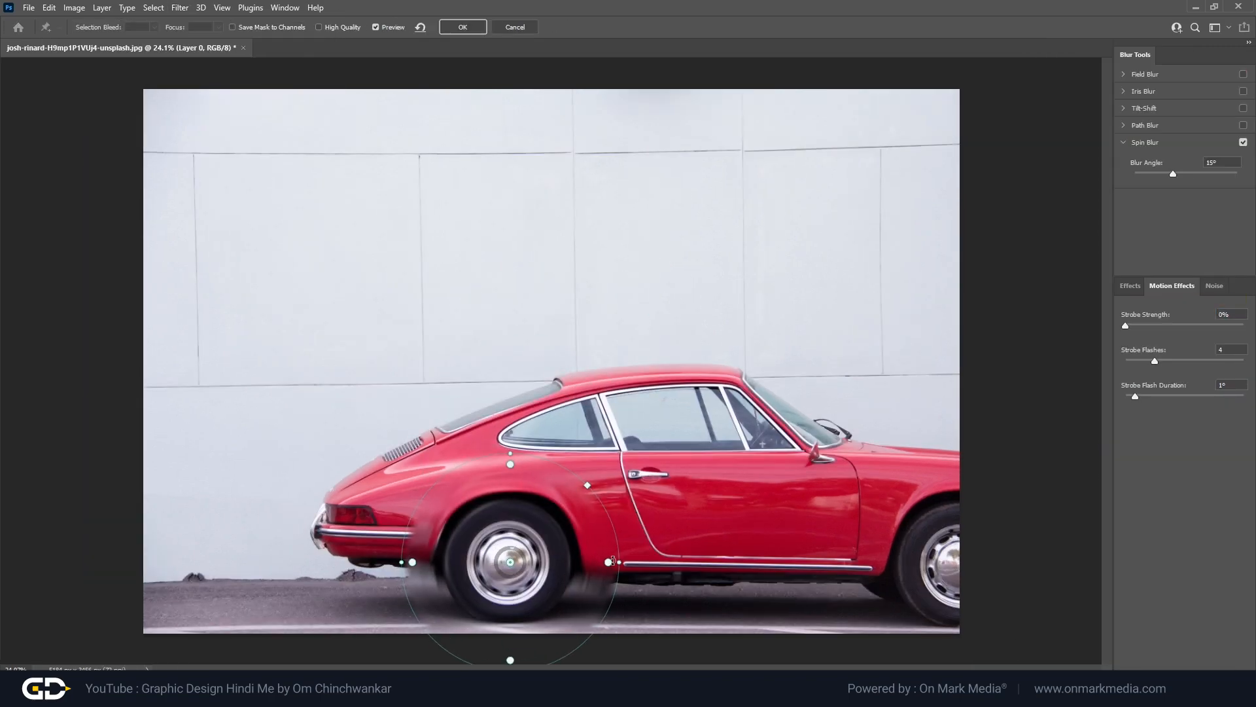
pyautogui.moveTo(619, 562); pyautogui.dragTo(519, 533)
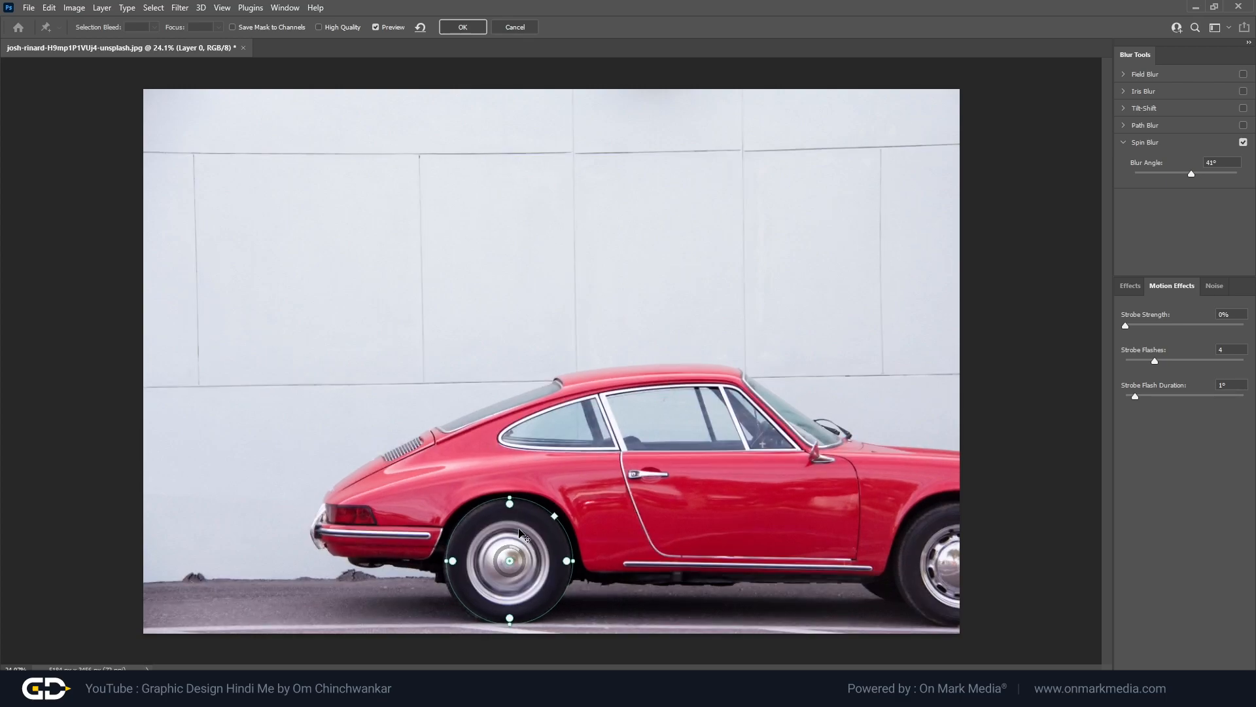
# Copy the rear wheel's spin blur onto the front wheel, and delete the stray pin beside the rear wheel's centre
pyautogui.moveTo(519, 532); pyautogui.dragTo(977, 537)
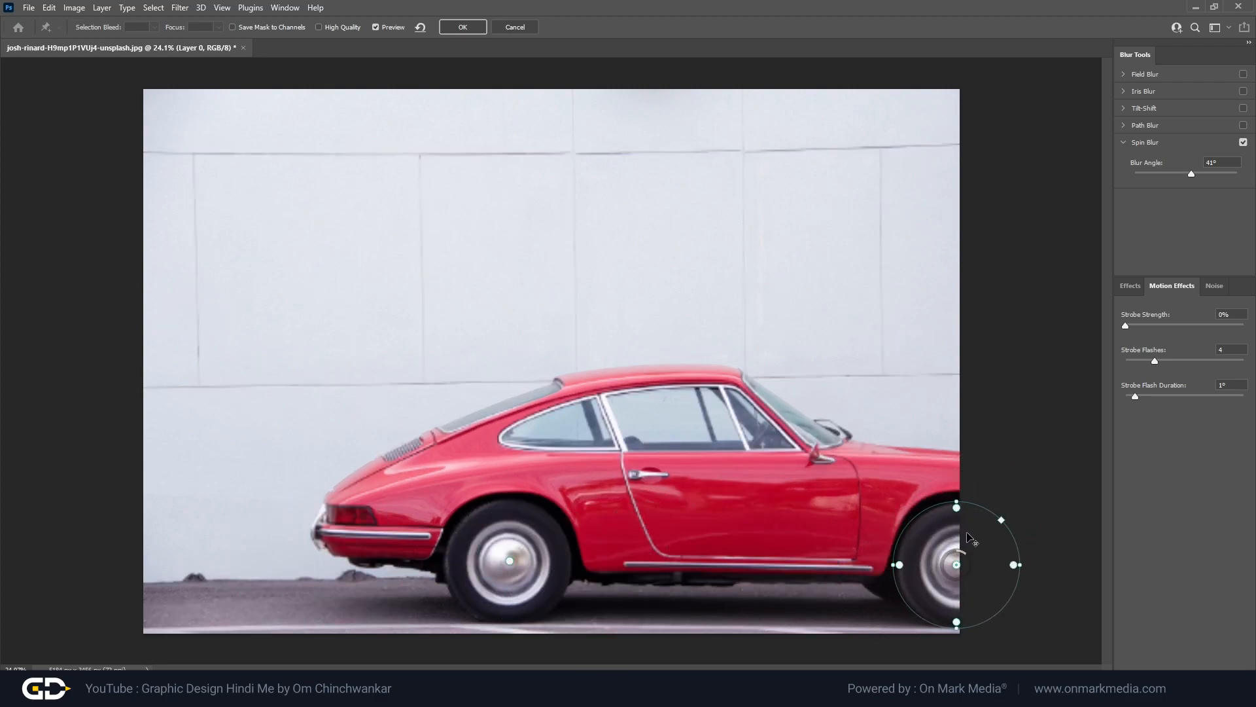
pyautogui.click(531, 568)
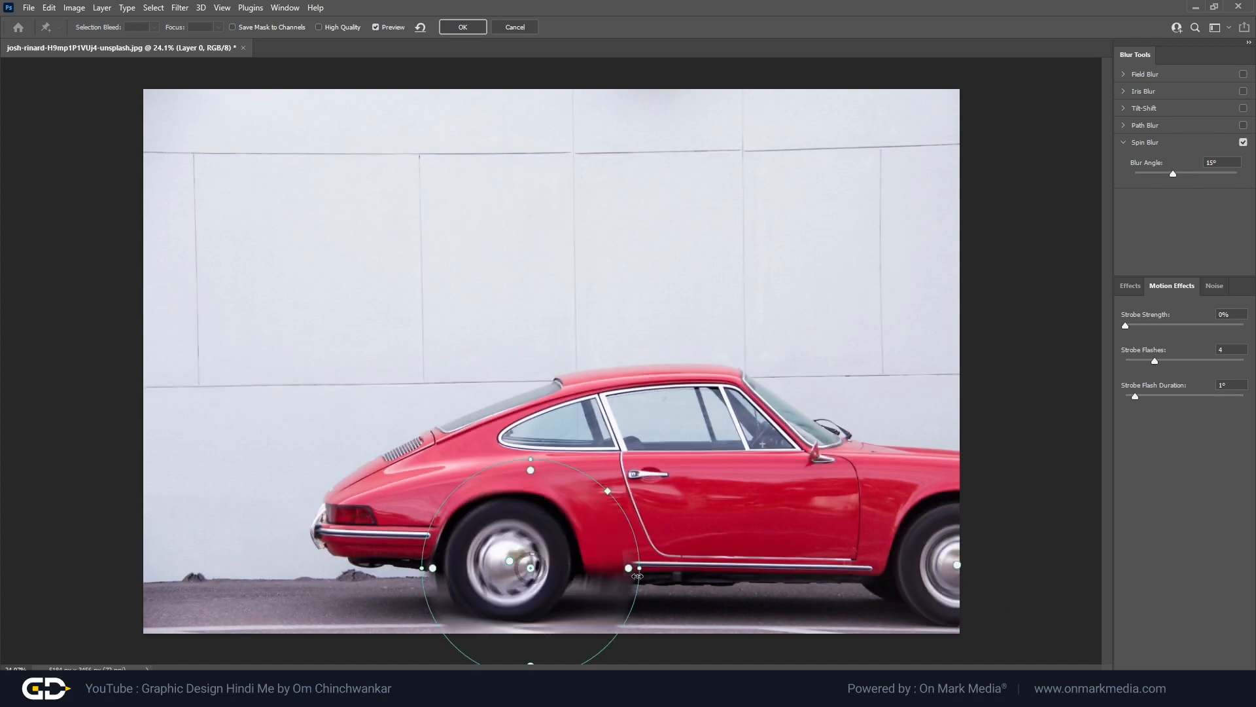
pyautogui.press('Delete')
pyautogui.moveTo(559, 512)
pyautogui.mouseDown()
pyautogui.moveTo(572, 500)
pyautogui.moveTo(552, 515)
pyautogui.mouseUp()
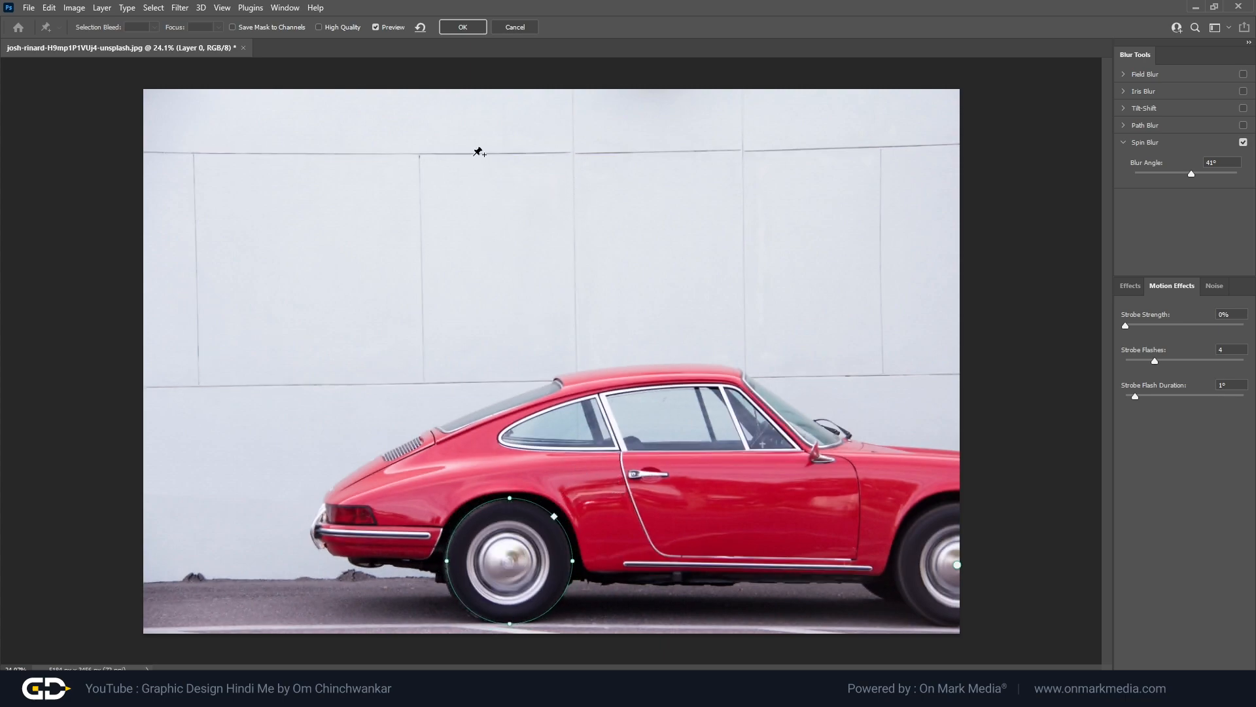
pyautogui.click(178, 8)
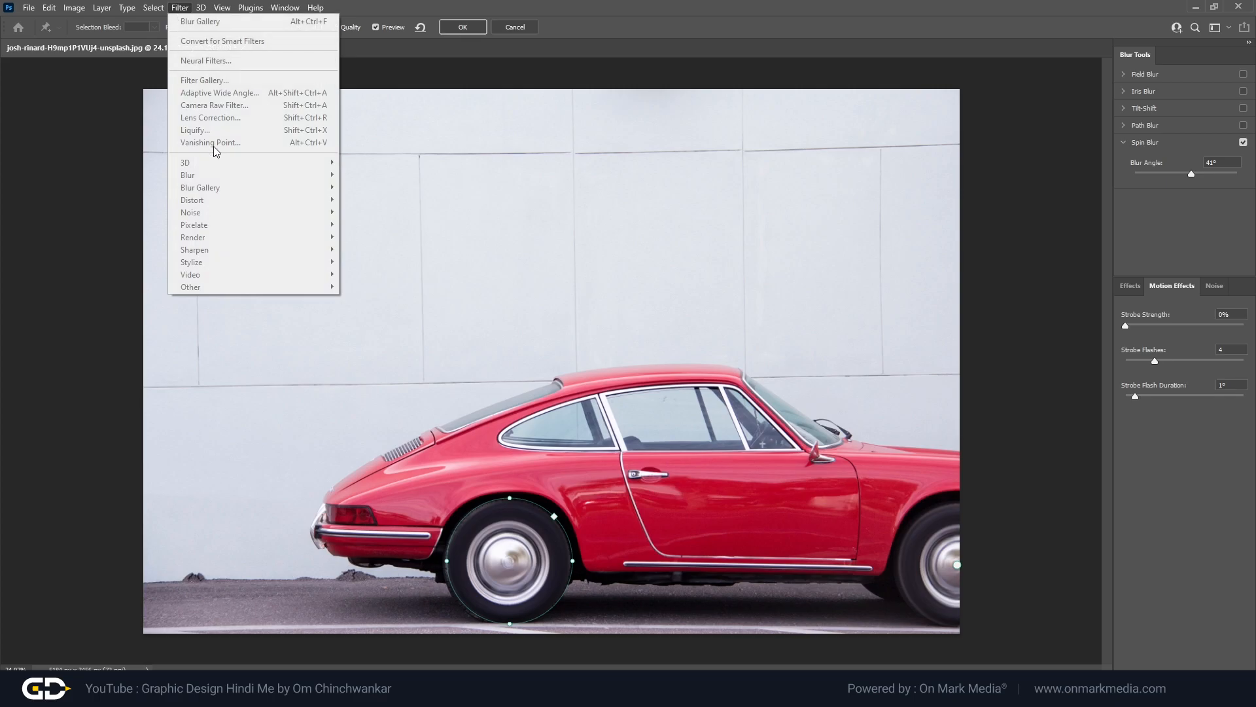